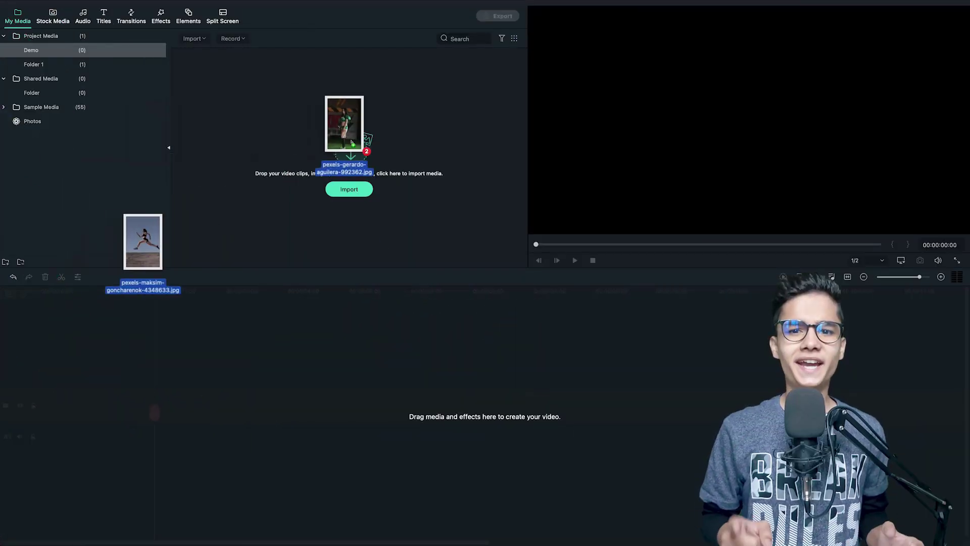
Step: Import the two portrait photos and place Laid Back.mp3 on the audio track at the start
drag(283, 253, 352, 175)
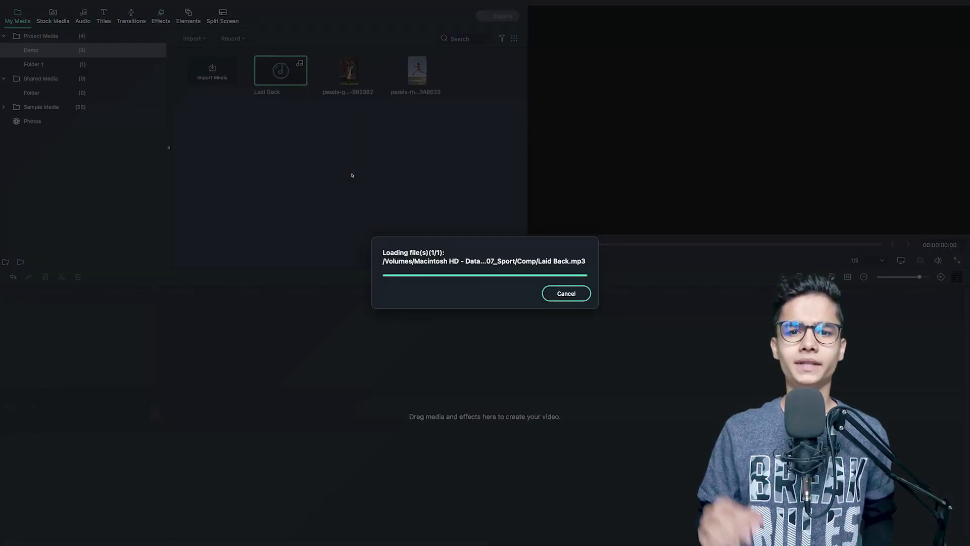
drag(275, 74, 43, 439)
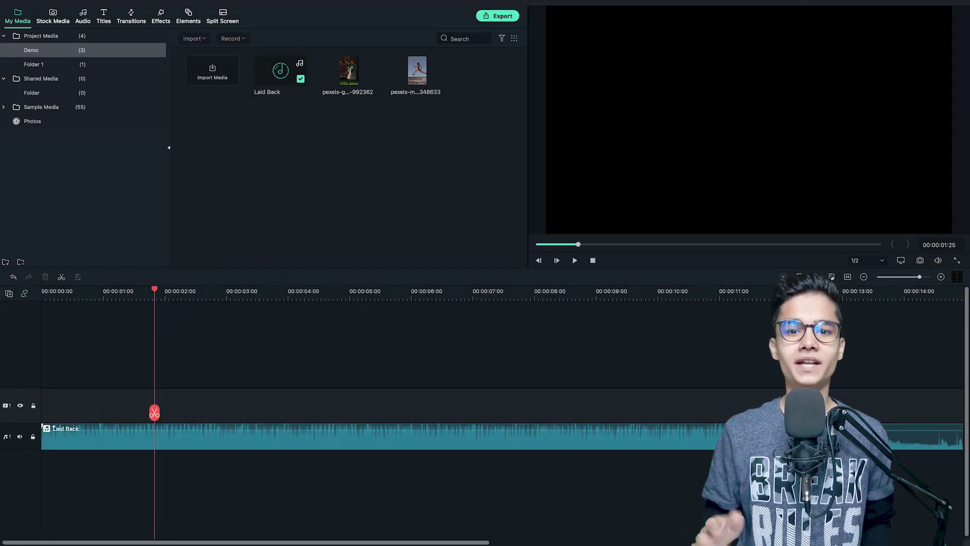
click(320, 305)
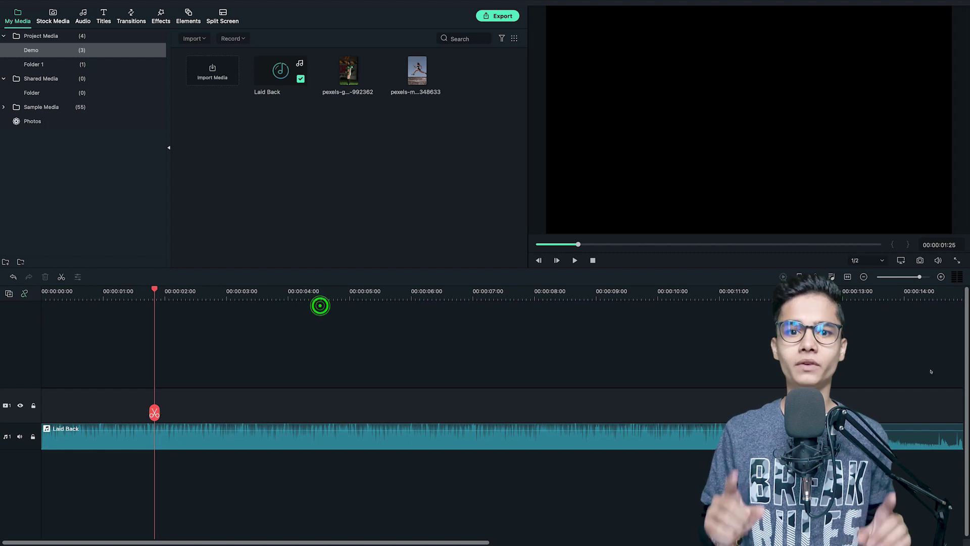
Step: Search titles for 'fitness' and place Fitness Power Opener 1 at the timeline start
click(848, 276)
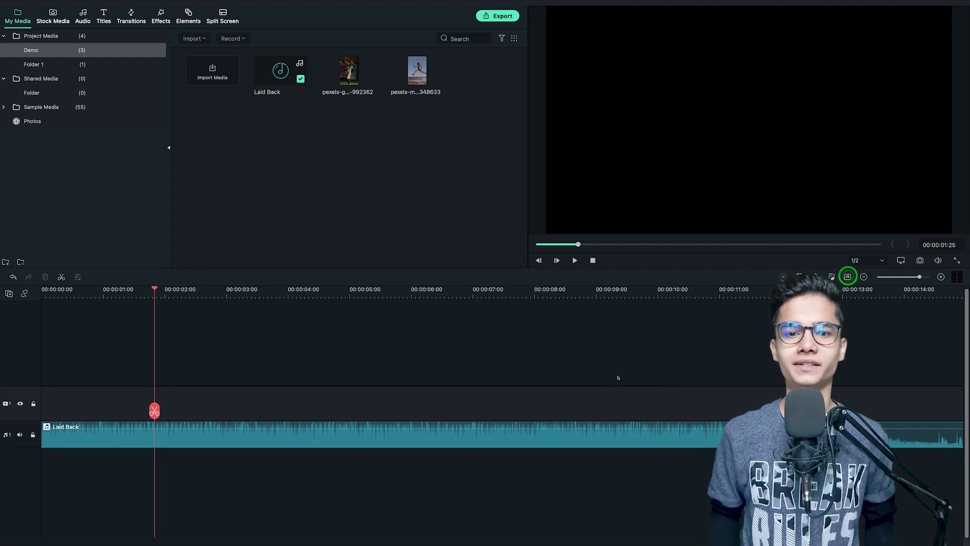
click(106, 17)
click(192, 35)
text(f)
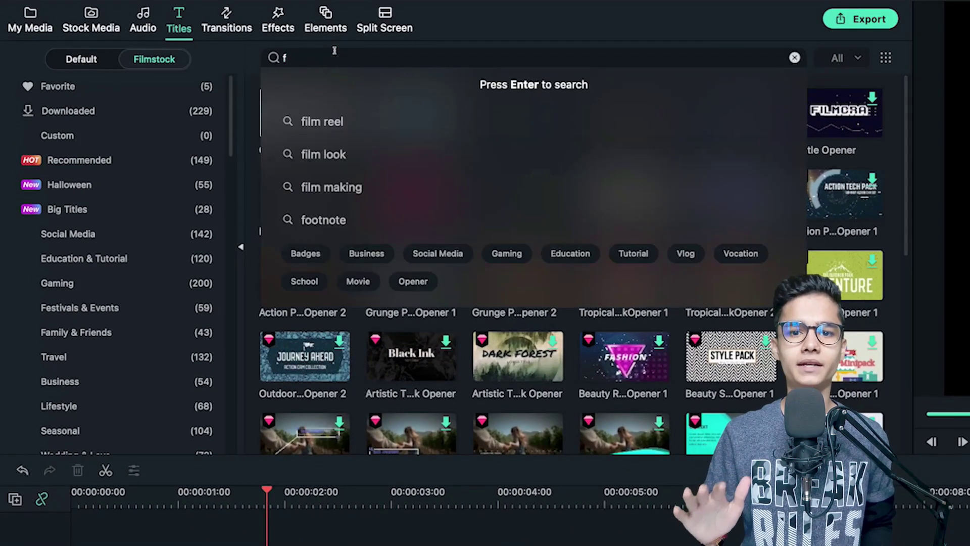
text(itness)
key(Return)
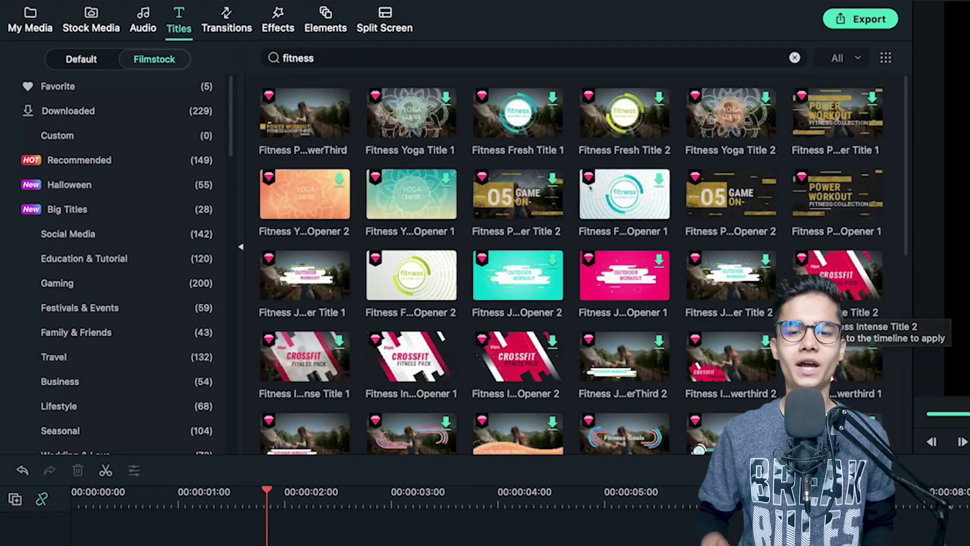
click(831, 222)
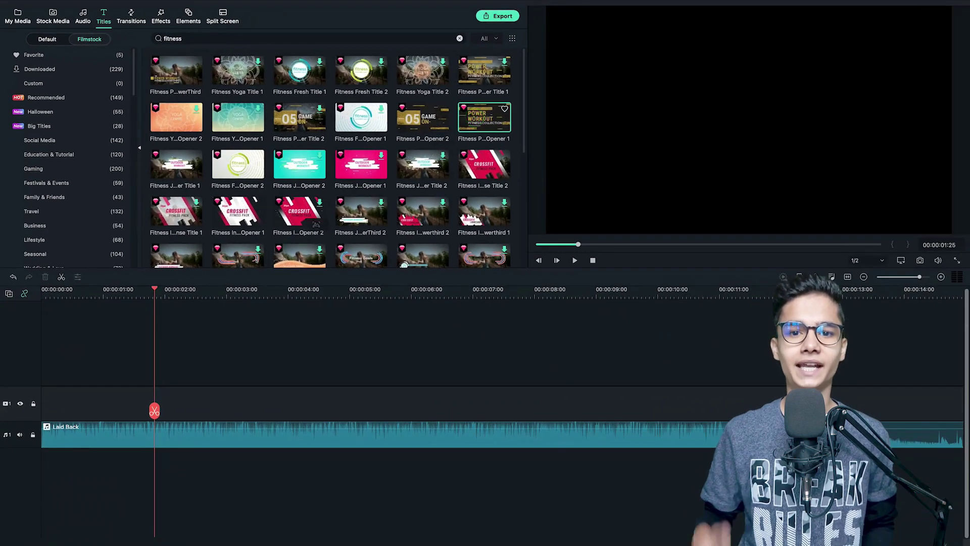
drag(315, 223, 49, 394)
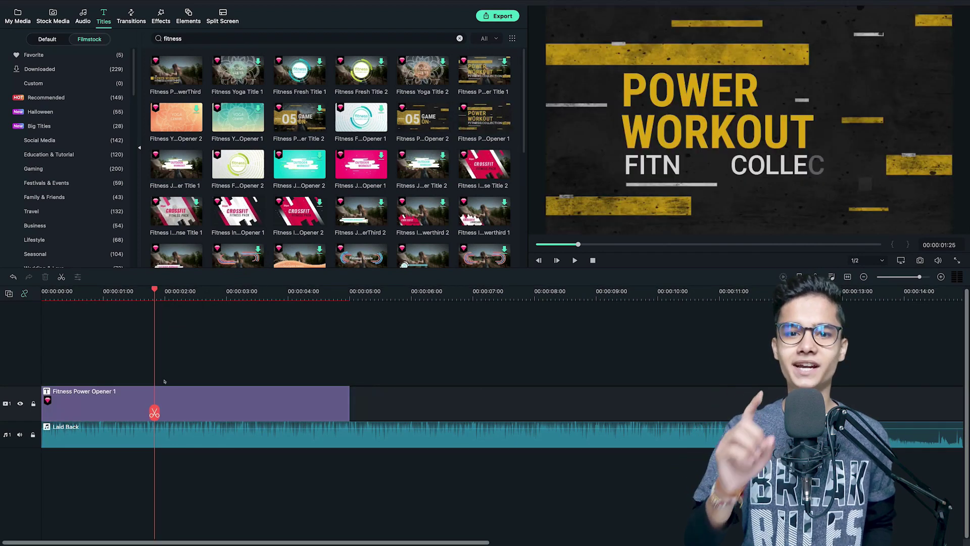
Step: Split the opener title at 02:15 and delete the part after the cut
drag(154, 289, 196, 289)
click(281, 388)
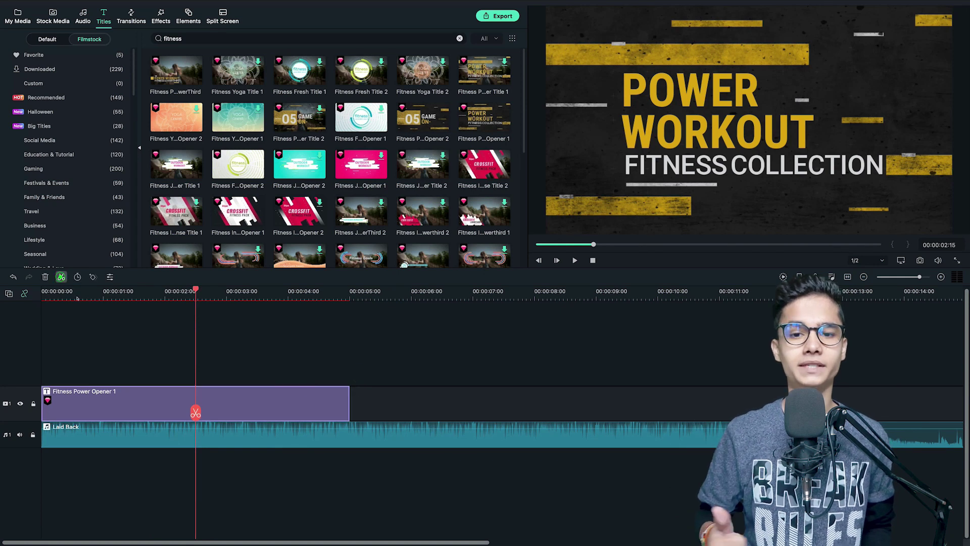
click(60, 276)
click(259, 397)
key(Delete)
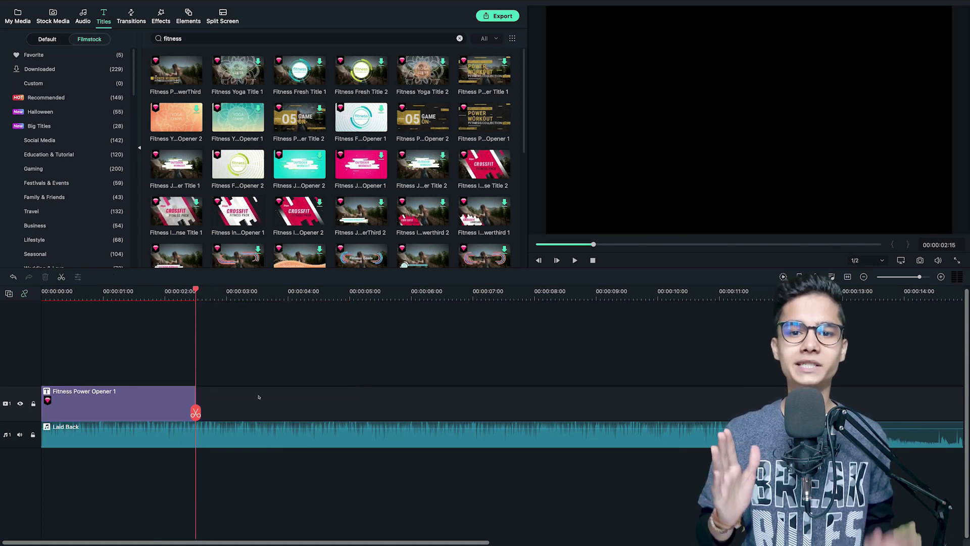
Step: Search titles for 'corporate' and add Corporate Title 08 after the opener, trimmed to end at 06:00
drag(195, 407, 166, 407)
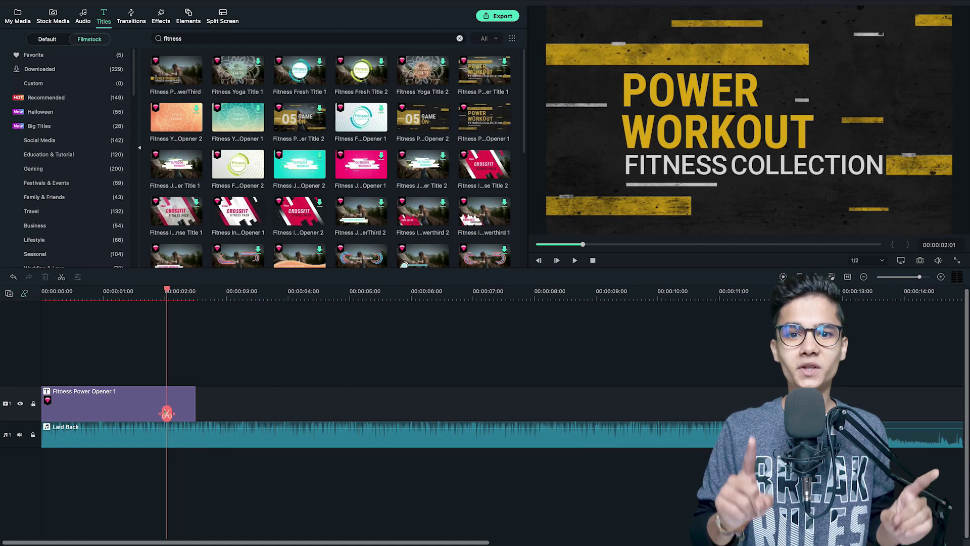
double_click(187, 33)
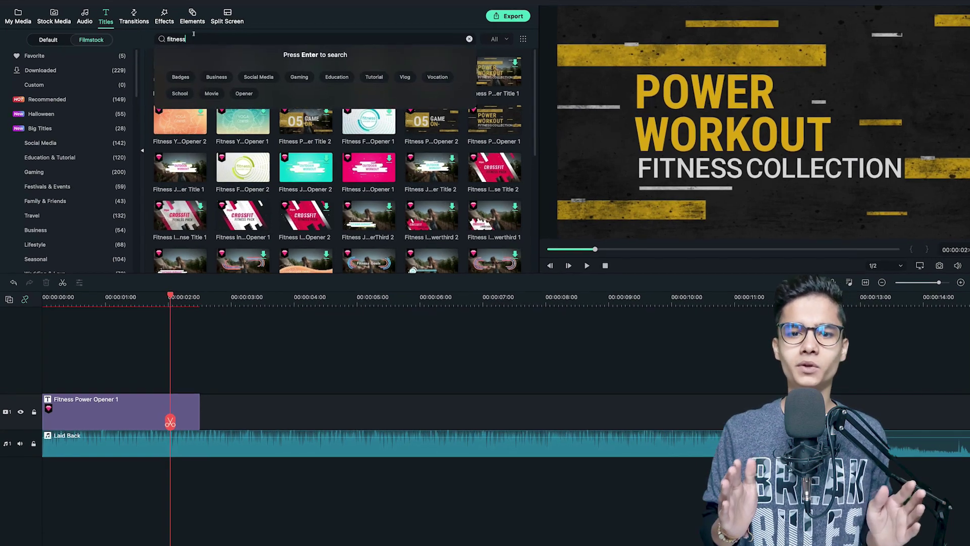
text(c)
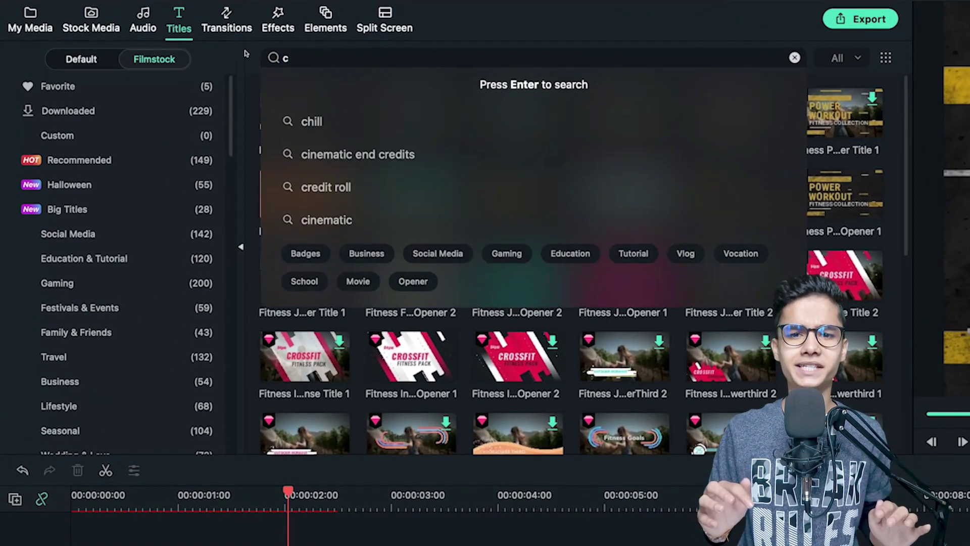
text(orporate)
key(Return)
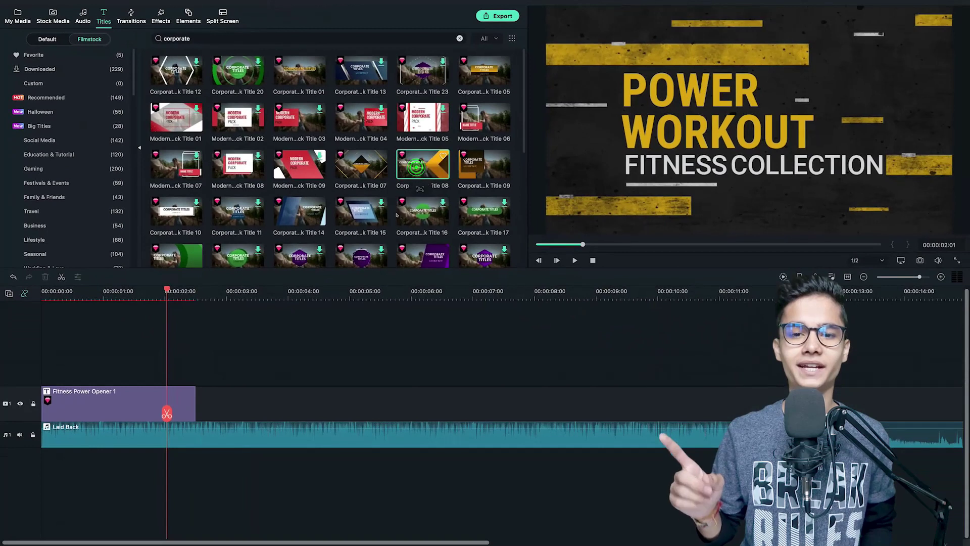
drag(722, 282, 522, 545)
mouse_move(302, 410)
mouse_down()
mouse_move(411, 408)
mouse_move(316, 409)
mouse_up()
key(alt+bracketright)
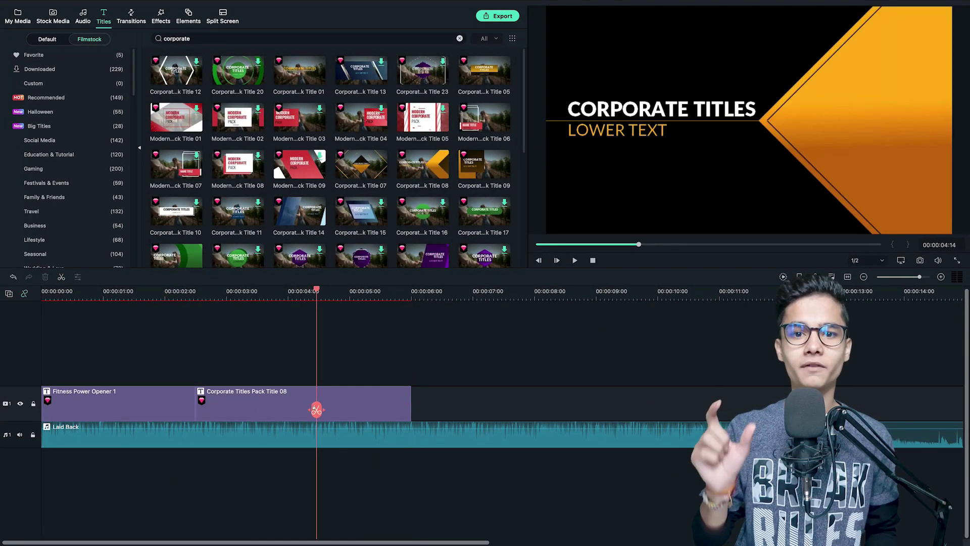
click(341, 407)
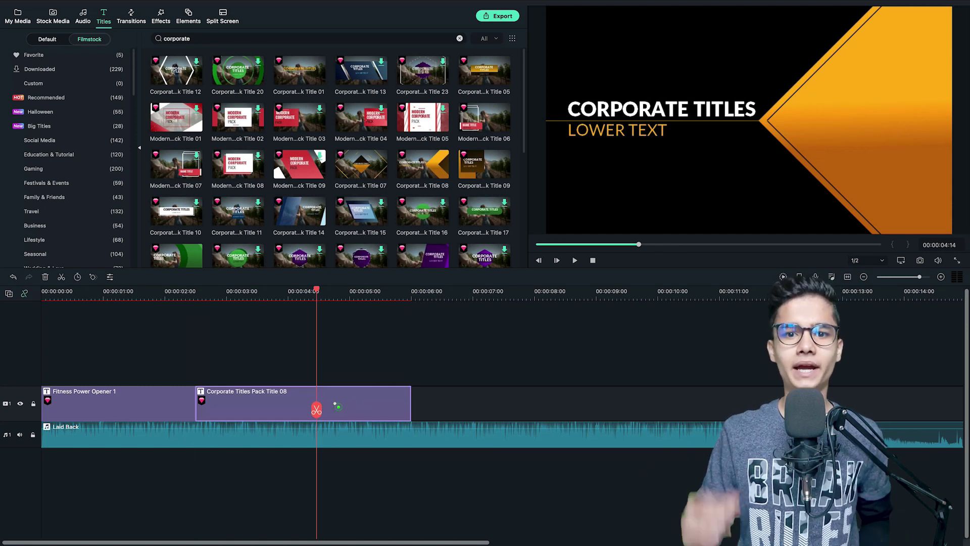
Step: Make the title heading SPORT in Rubik Black size 100, centred, with Senior coach lined up beneath
double_click(336, 406)
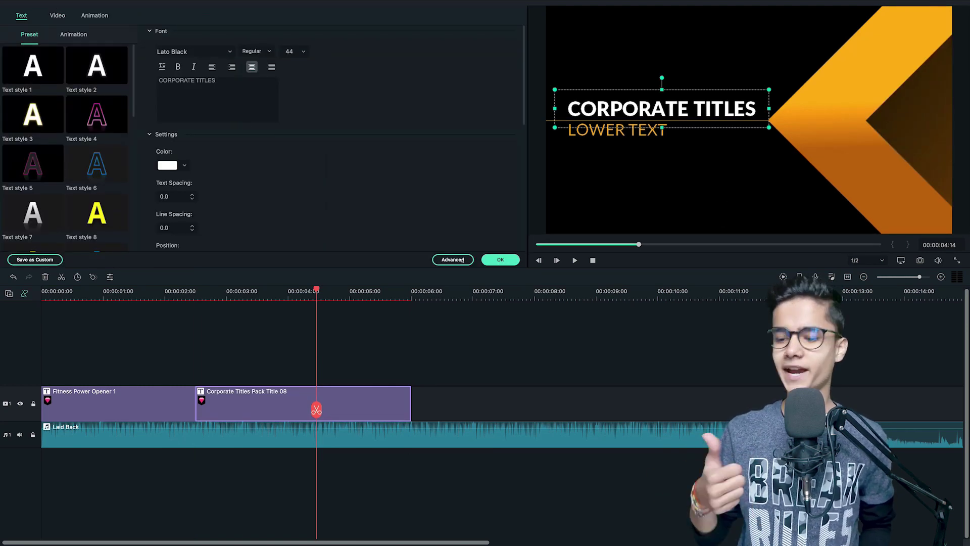
click(453, 260)
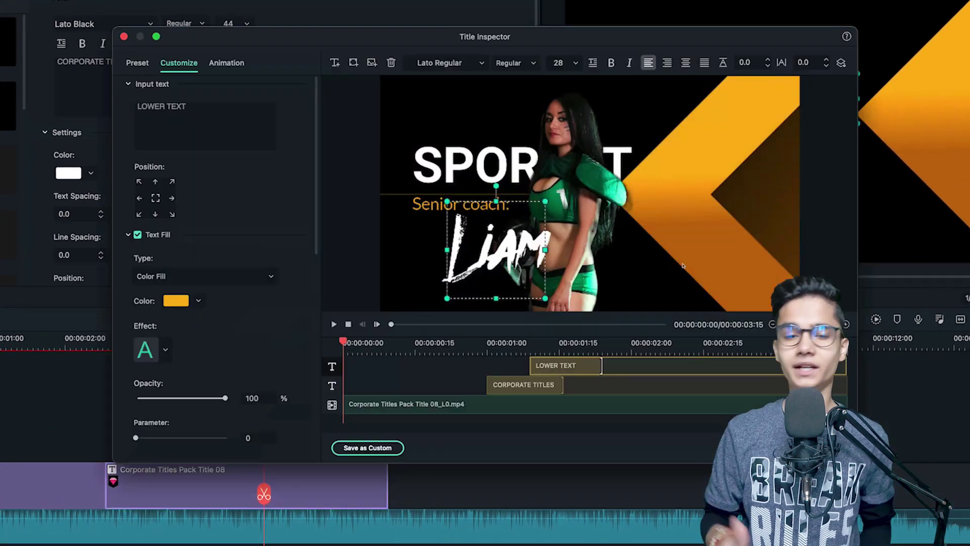
text(SPORT)
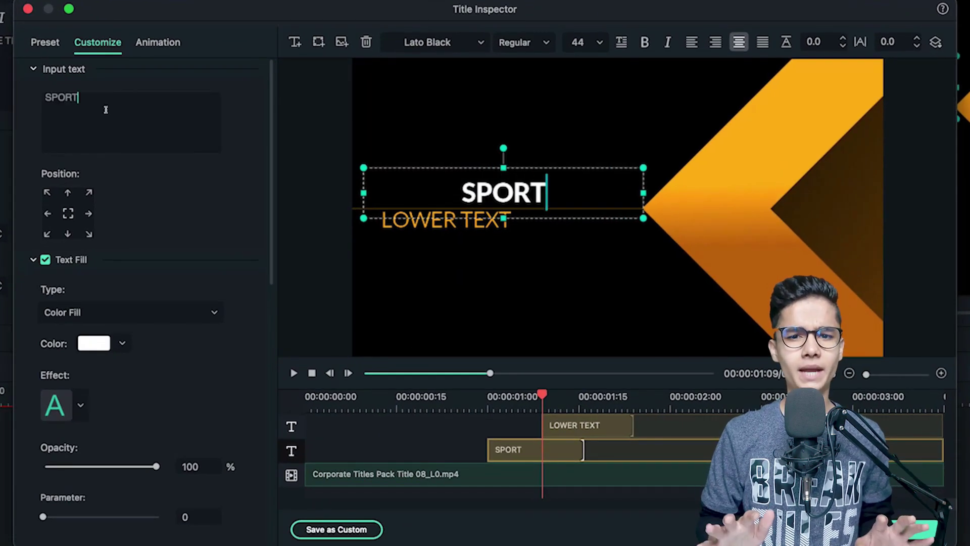
click(581, 41)
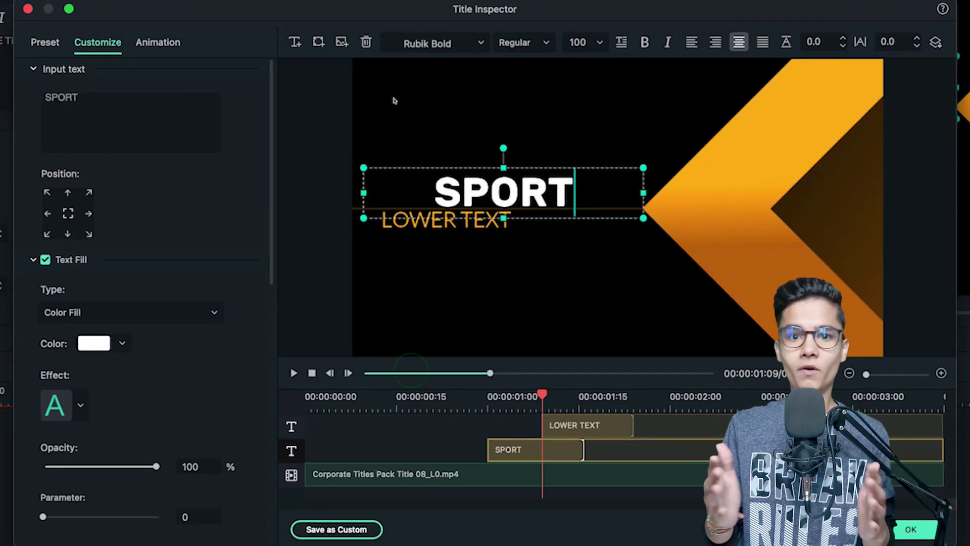
click(439, 43)
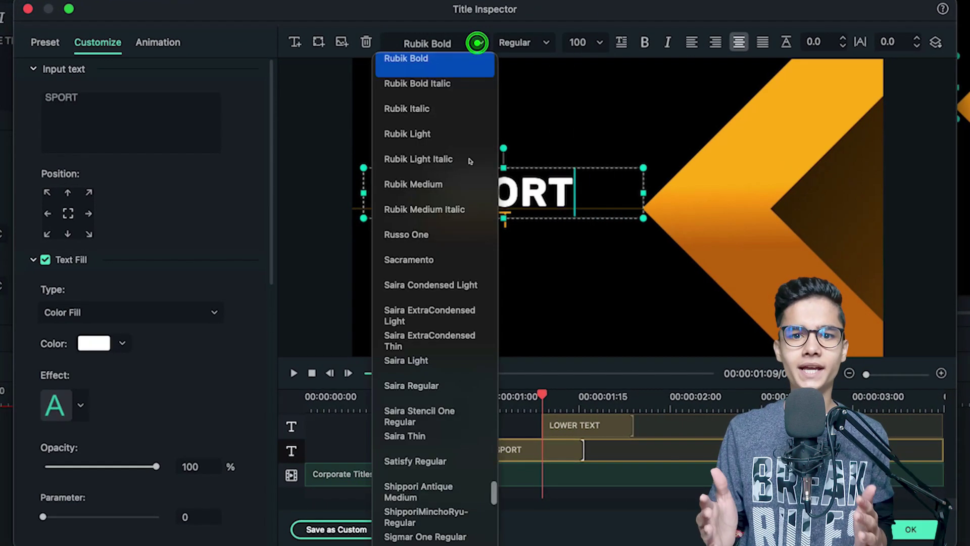
scroll(469, 261, up, 3)
click(408, 153)
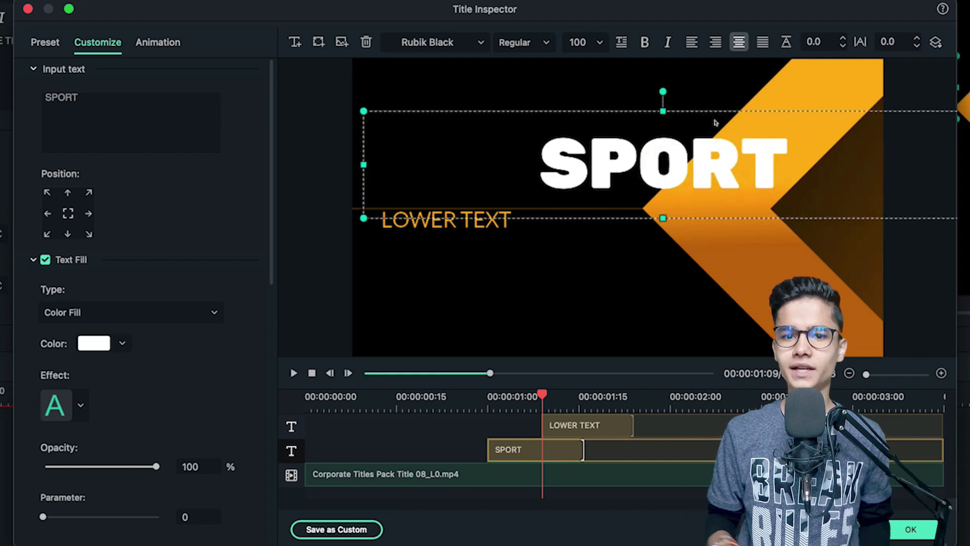
drag(703, 159, 582, 165)
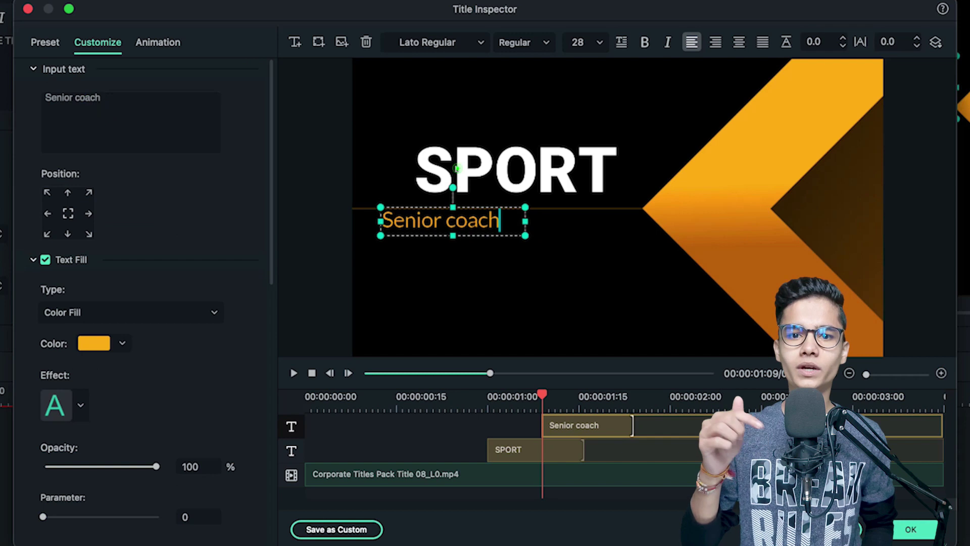
drag(423, 224, 462, 225)
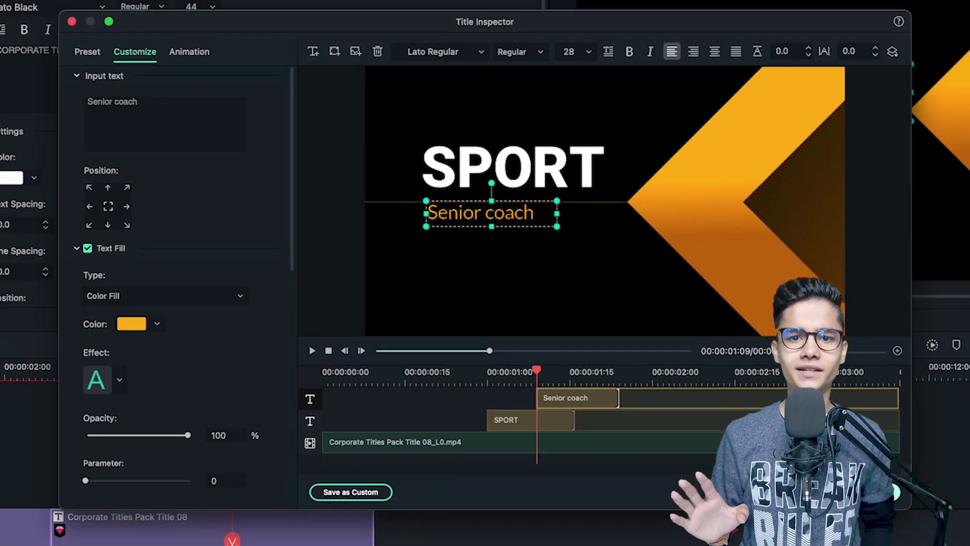
click(915, 534)
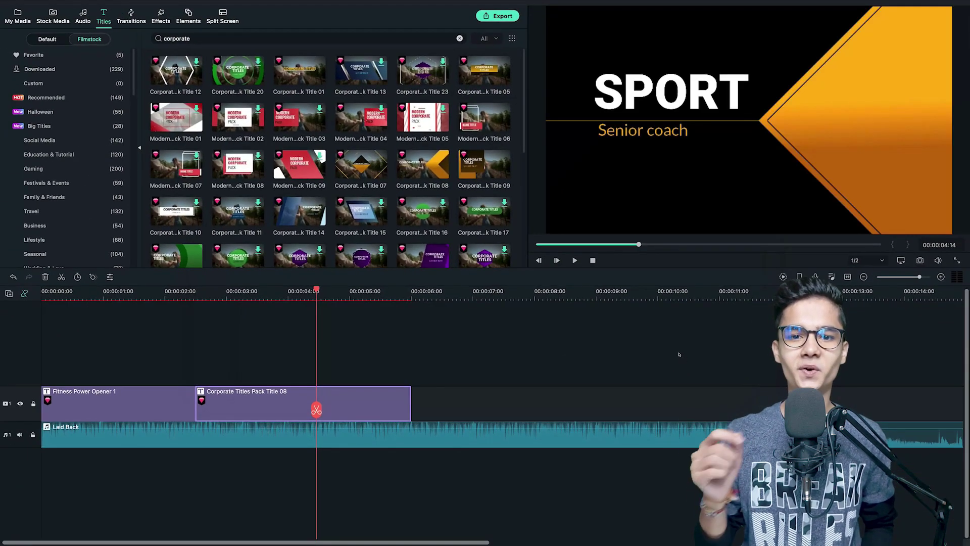
Step: Put the pexels-gerardo-aguilera player photo on track 2 at 02:12, ending with the corporate title
click(487, 338)
click(19, 20)
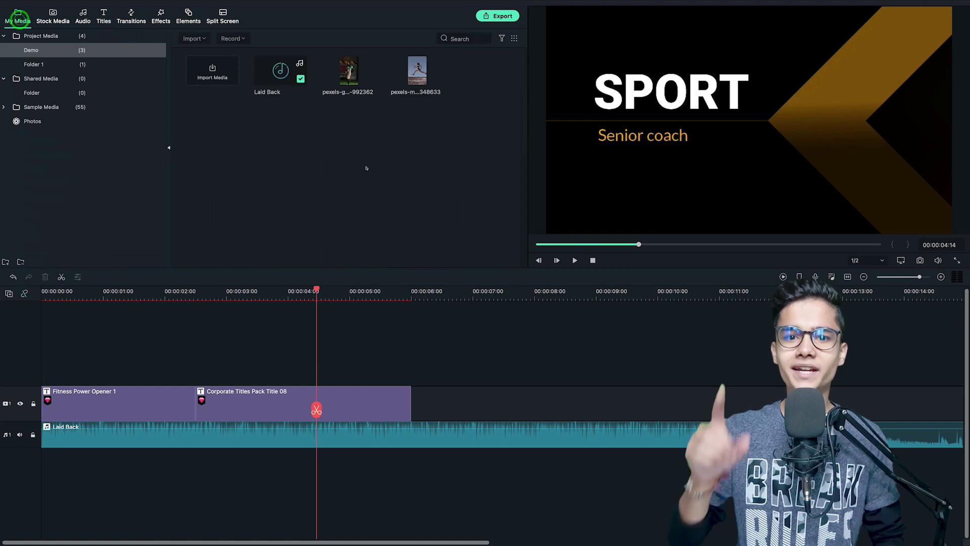
click(345, 84)
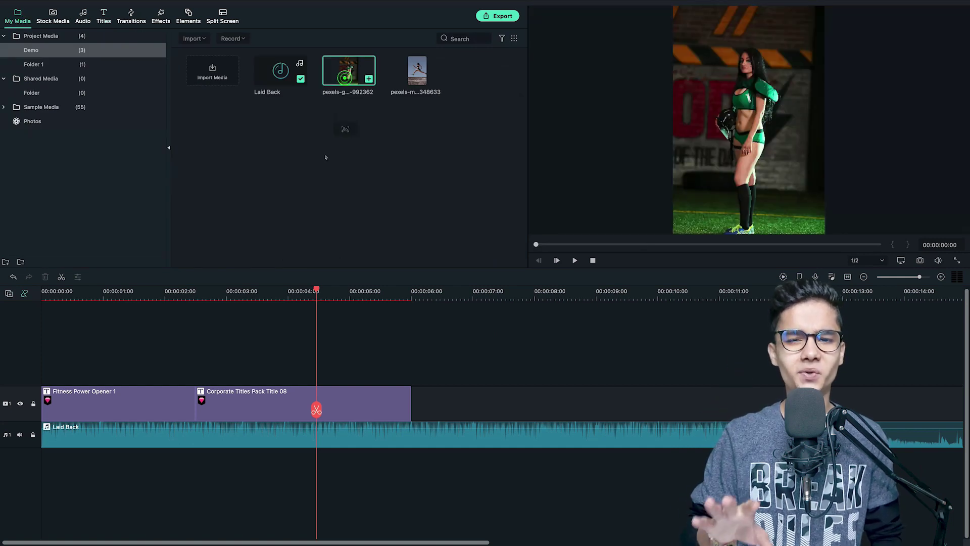
drag(325, 157, 202, 340)
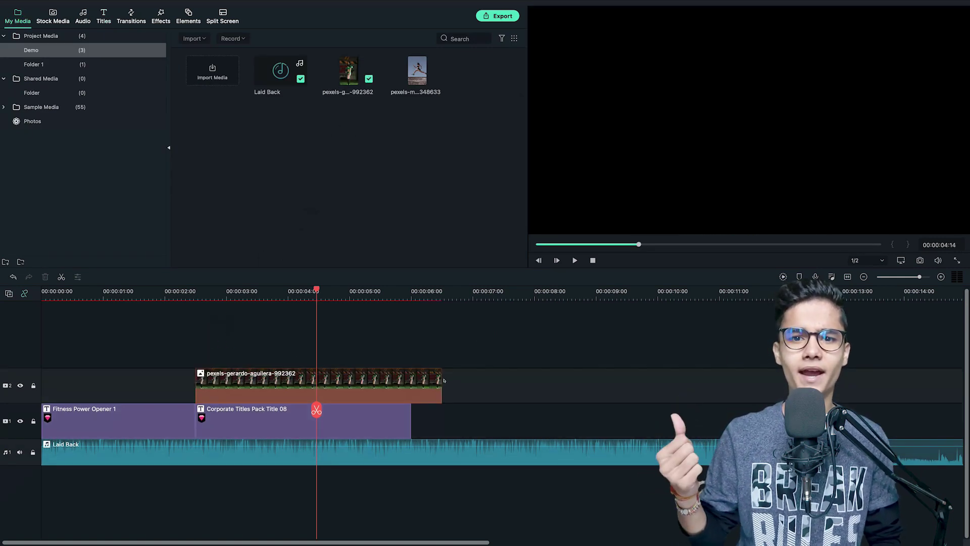
click(425, 376)
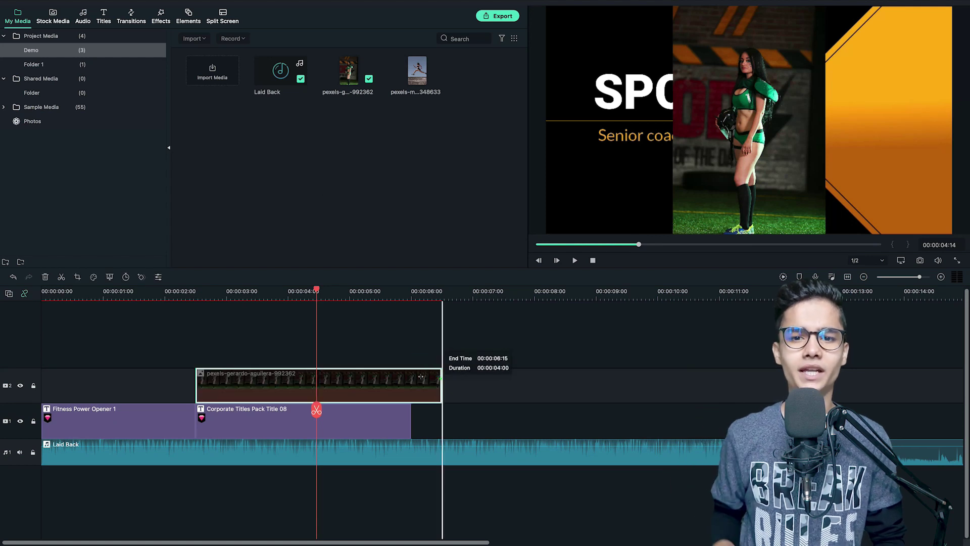
drag(421, 376, 404, 374)
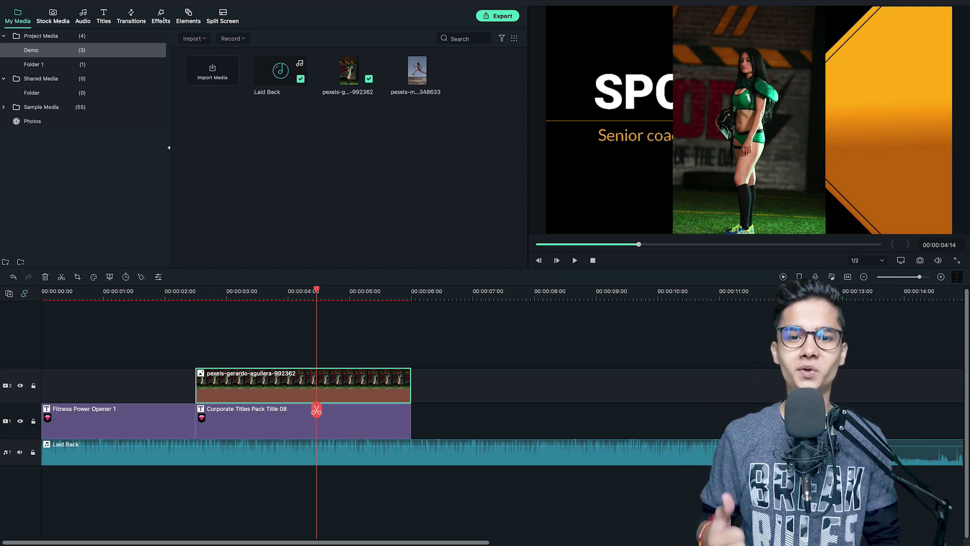
Step: Apply the AI Portrait Human Segmentation effect to the player photo clip on track 2
click(161, 18)
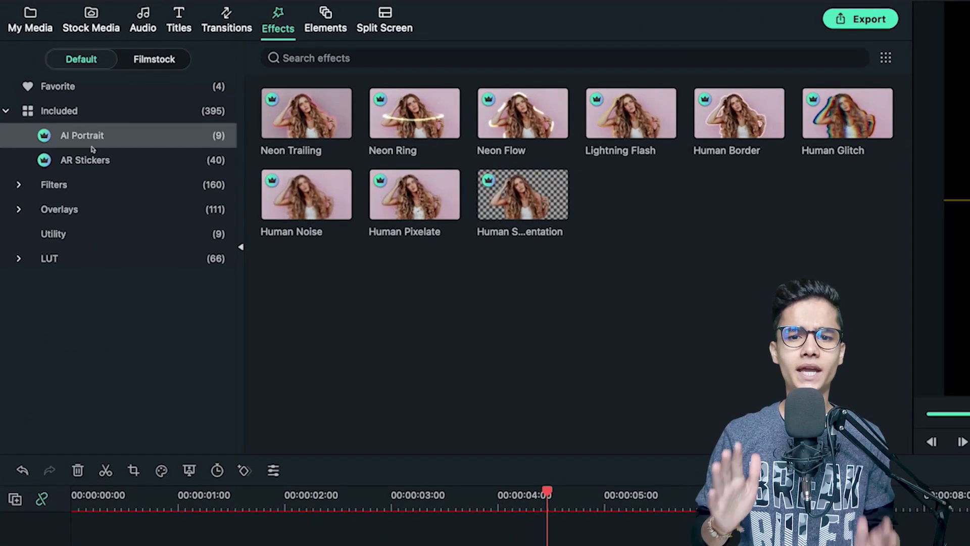
click(517, 205)
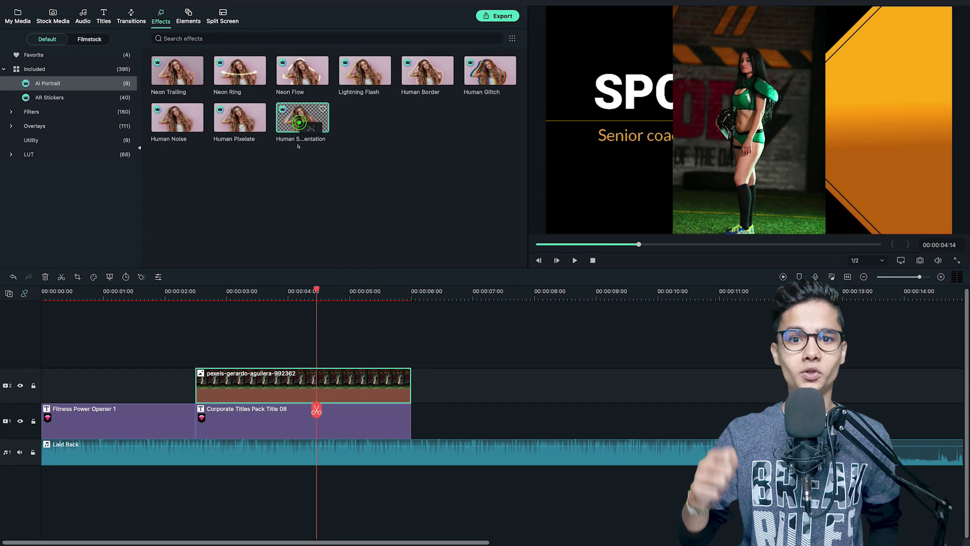
drag(298, 146, 294, 187)
drag(279, 281, 272, 374)
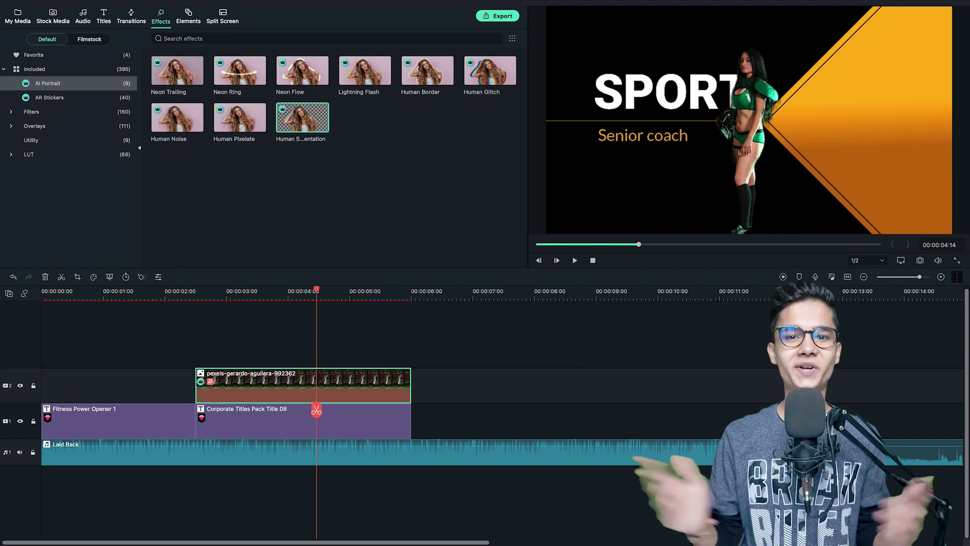
Step: Scale the player clip to 203.1% and lower it to Position Y -217
click(158, 277)
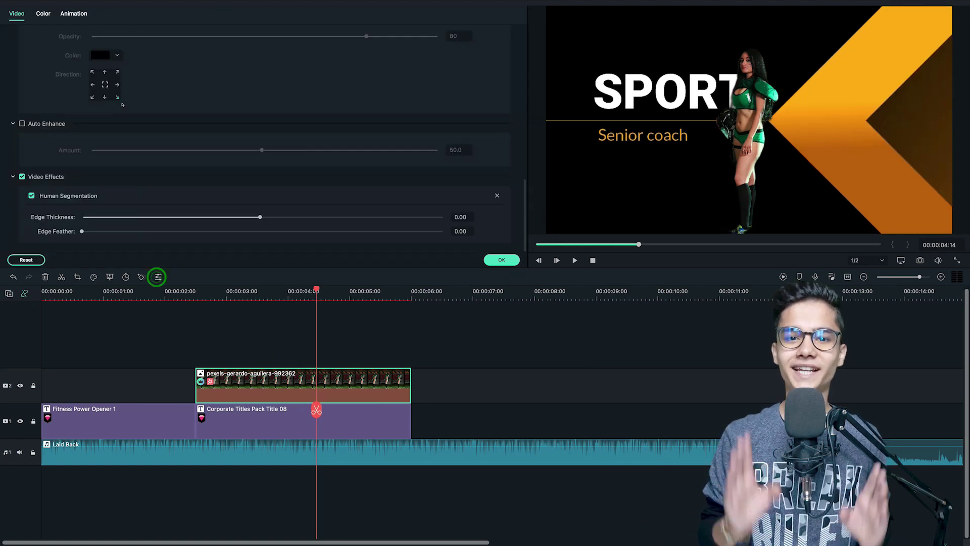
scroll(262, 127, up, 10)
drag(266, 99, 321, 99)
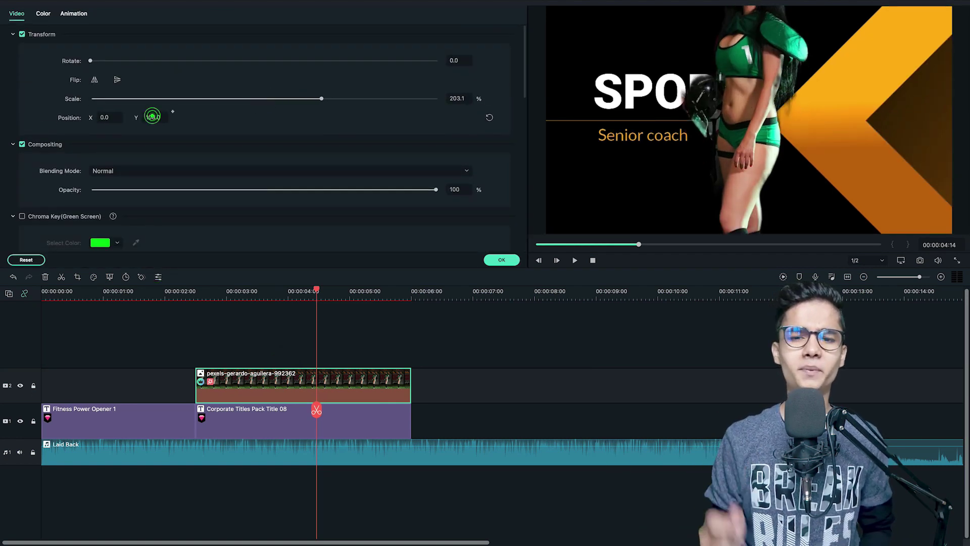
drag(151, 117, 52, 106)
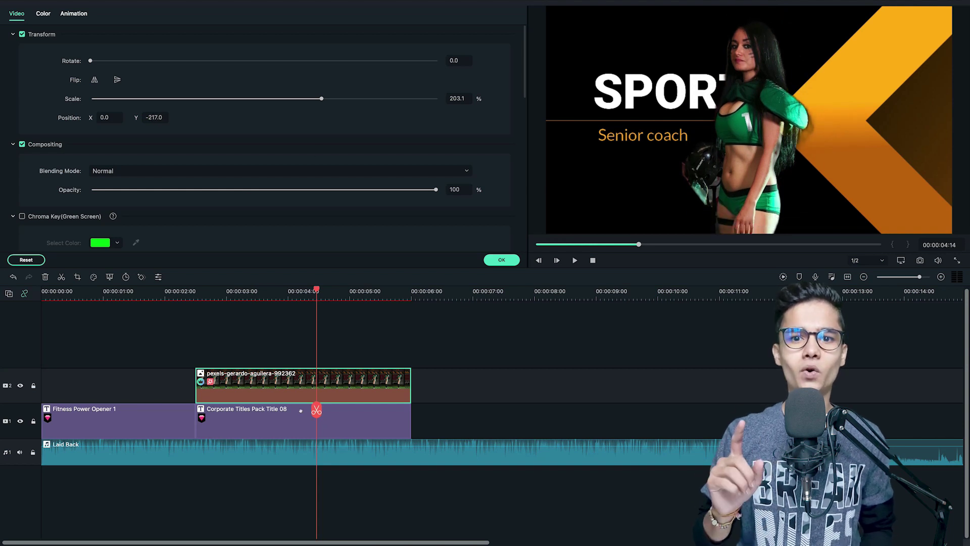
Step: Add Position X keyframes so the player slides in from 1365 off-screen right, then preview
click(72, 15)
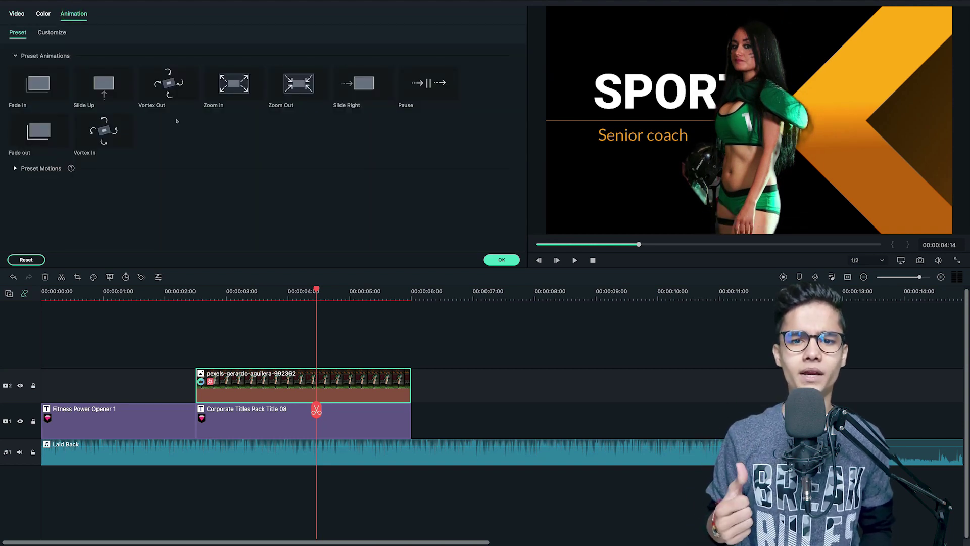
click(51, 33)
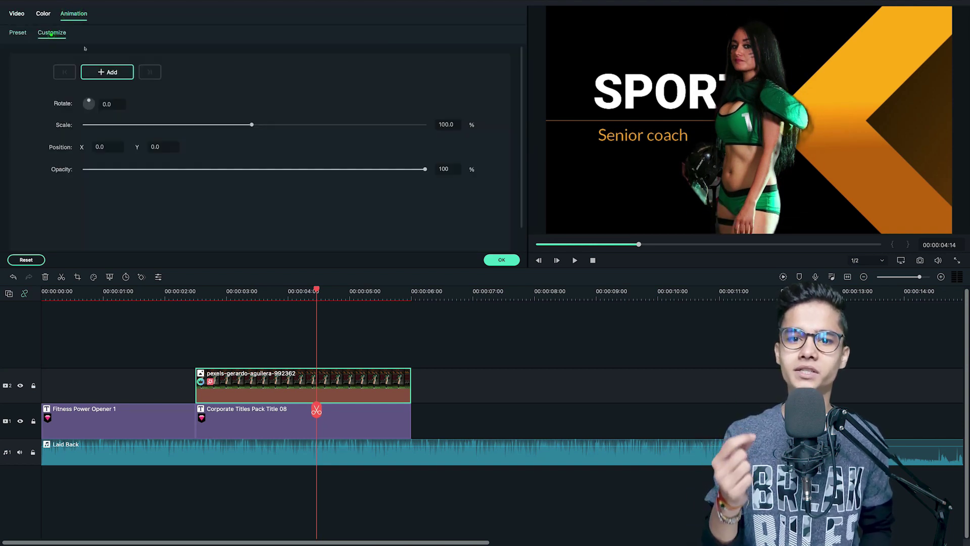
click(116, 74)
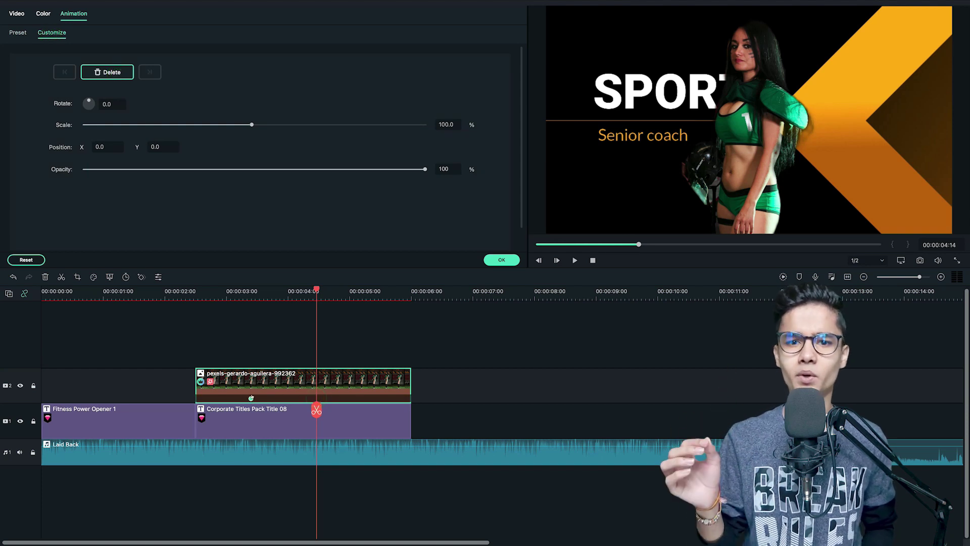
drag(316, 410, 197, 405)
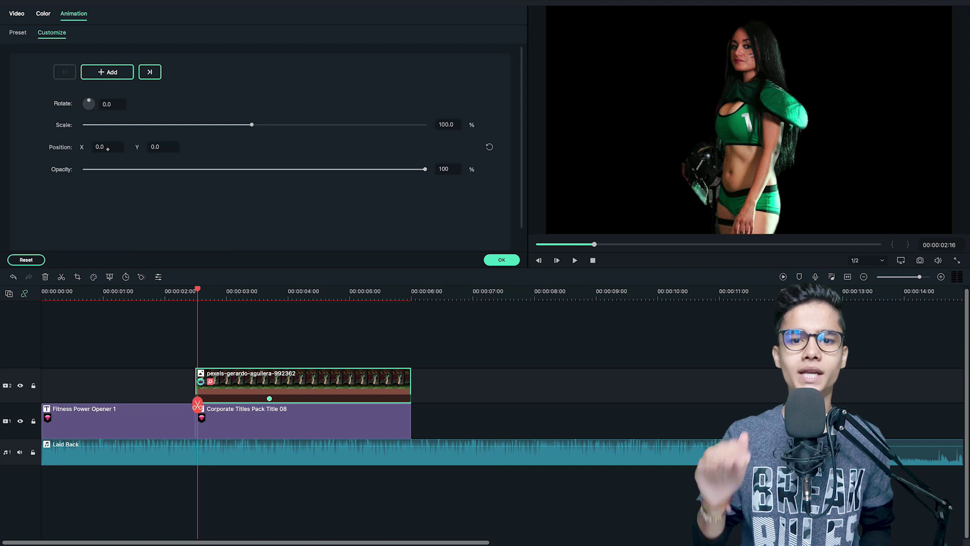
drag(96, 146, 791, 195)
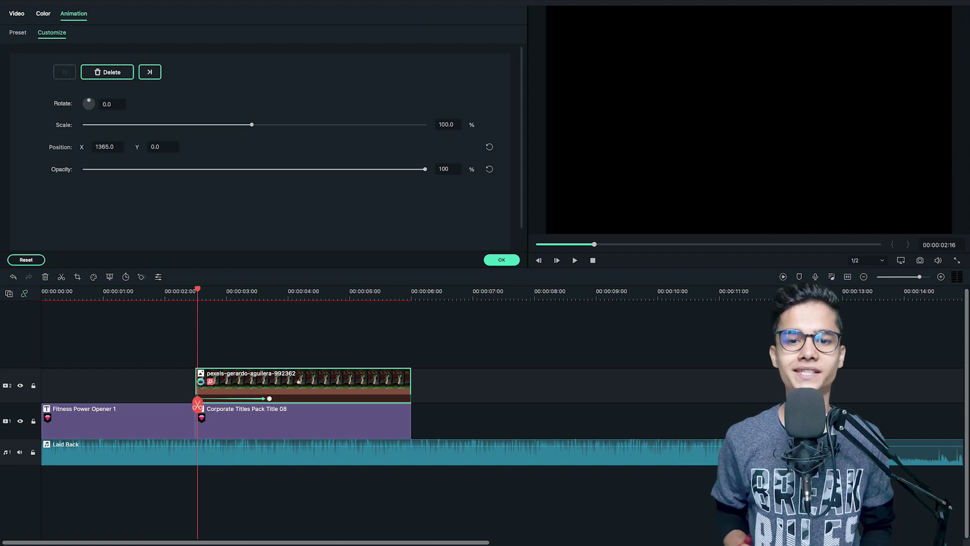
click(270, 343)
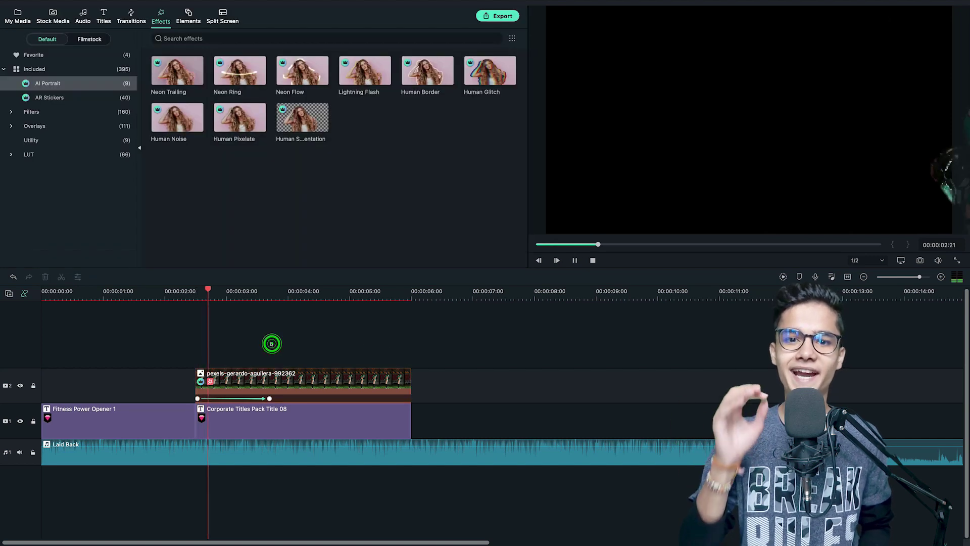
key(space)
key(space)
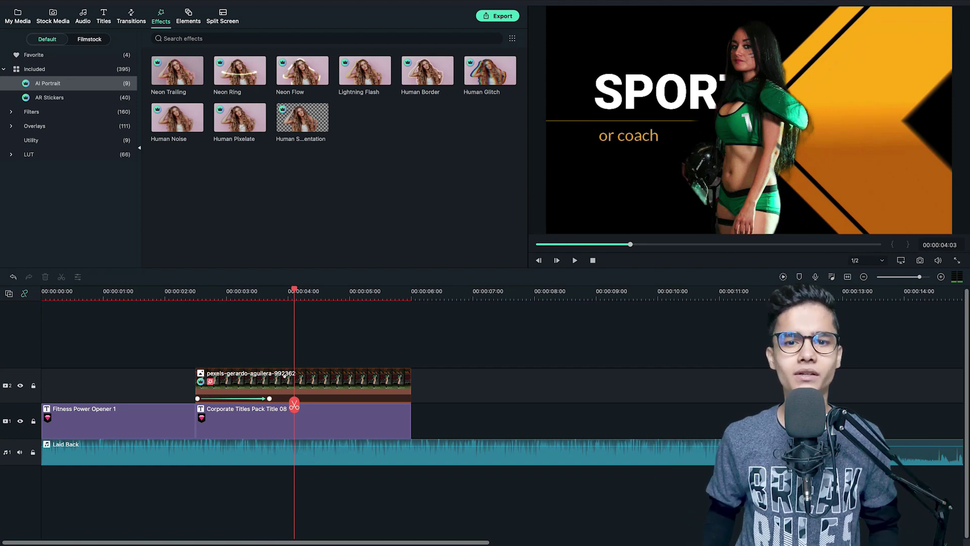
Step: Add a later keyframe shifting the player slightly left to X -56
drag(269, 398, 337, 398)
drag(100, 146, 86, 146)
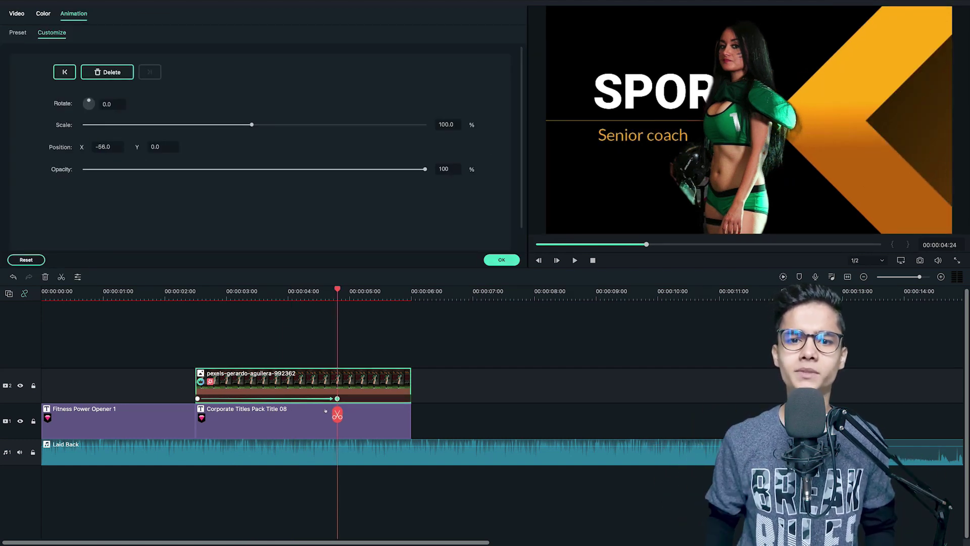
drag(335, 398, 259, 398)
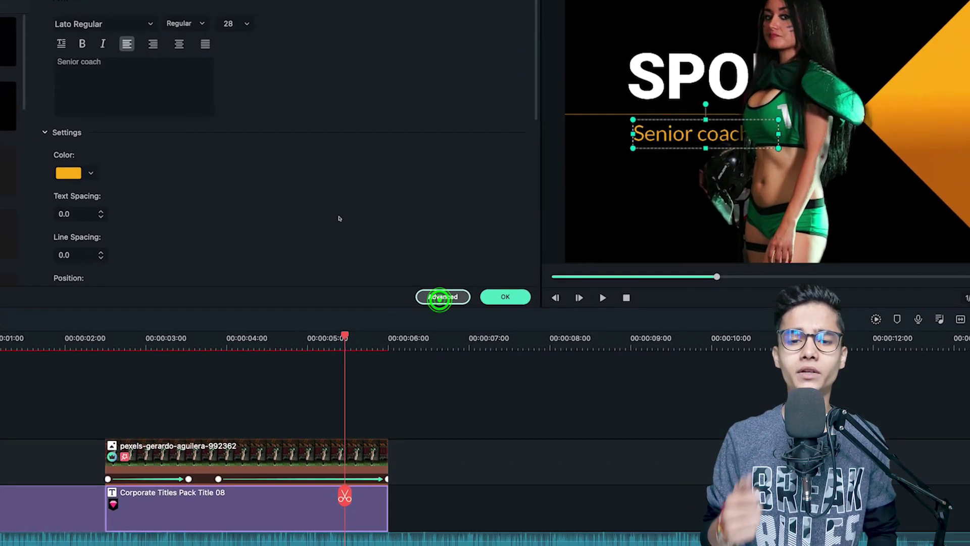
Step: Spread SPORT into SPOR and T with a wide gap, move it to the guide, and select the Senior coach subtitle
click(452, 260)
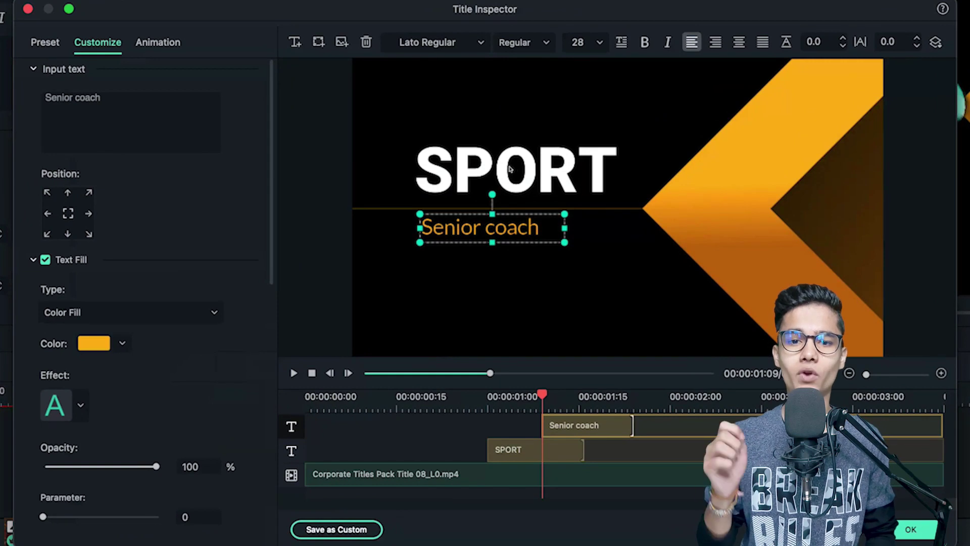
click(508, 163)
click(74, 97)
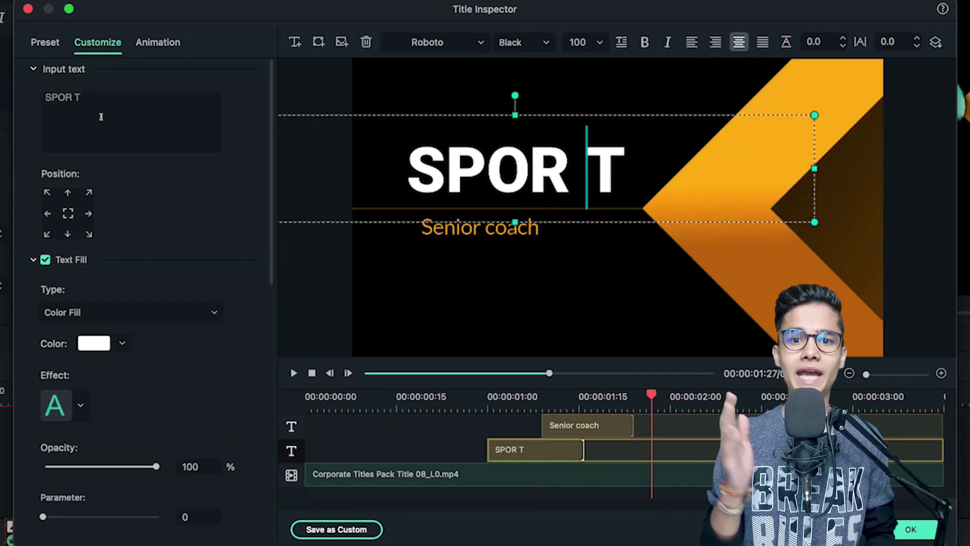
click(498, 234)
drag(434, 161, 453, 167)
click(77, 96)
click(480, 226)
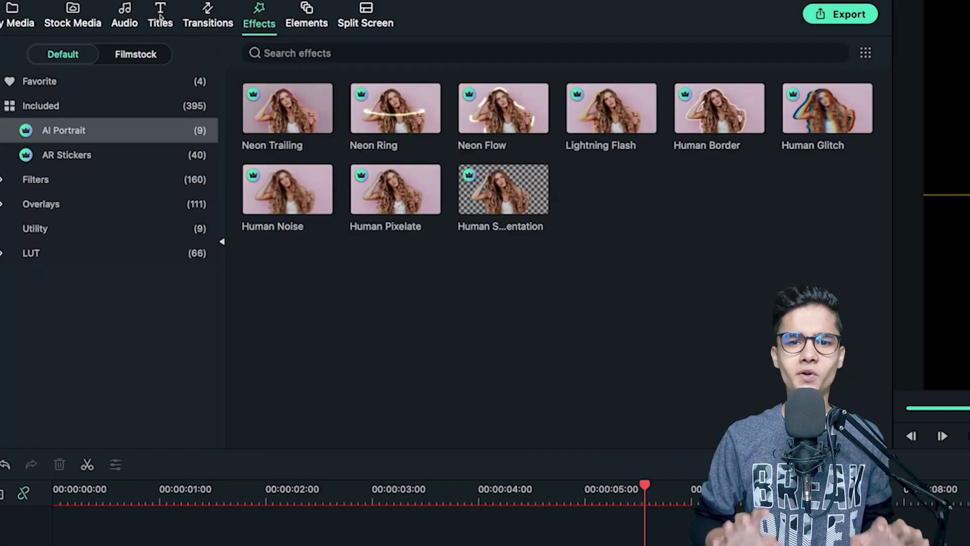
Step: Search titles for 'DIY Ink' and add DIY Ink Pack Lowerthird 2 on a new track 3
click(179, 20)
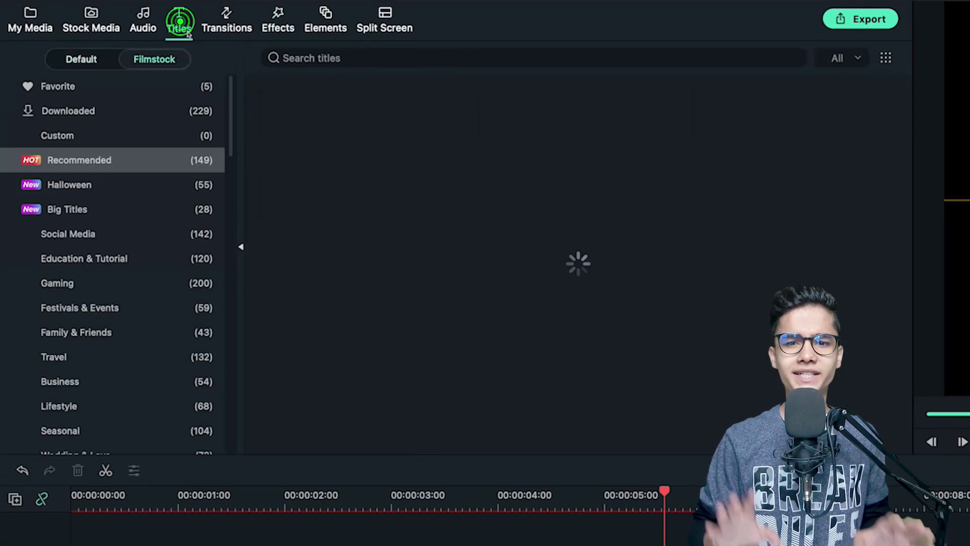
click(319, 58)
text(DIY Ink)
key(Return)
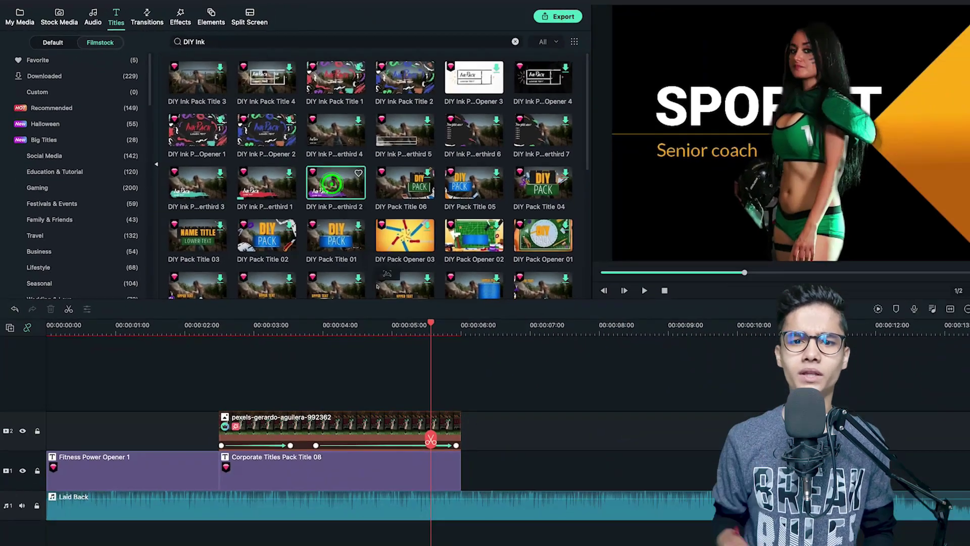
mouse_move(377, 286)
mouse_down()
mouse_move(462, 375)
mouse_move(220, 377)
mouse_up()
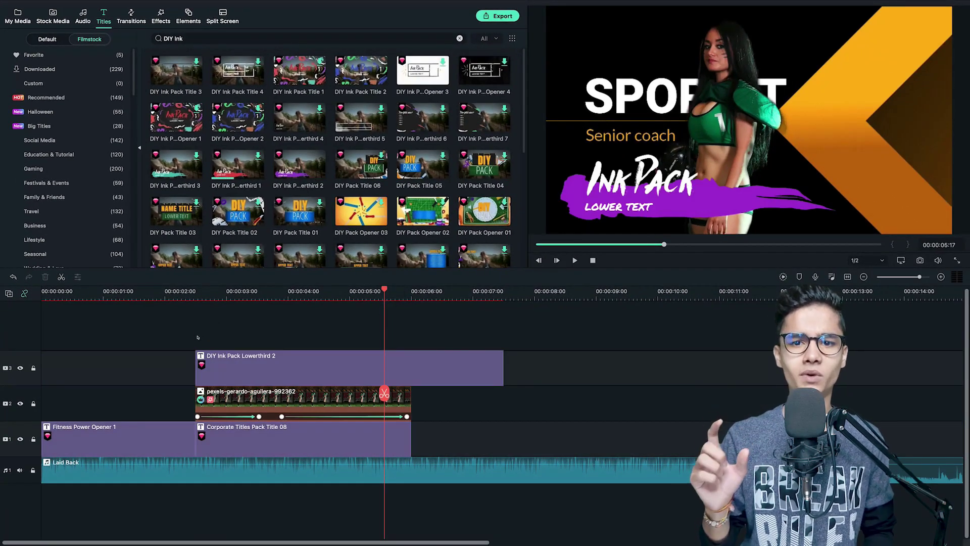
click(300, 364)
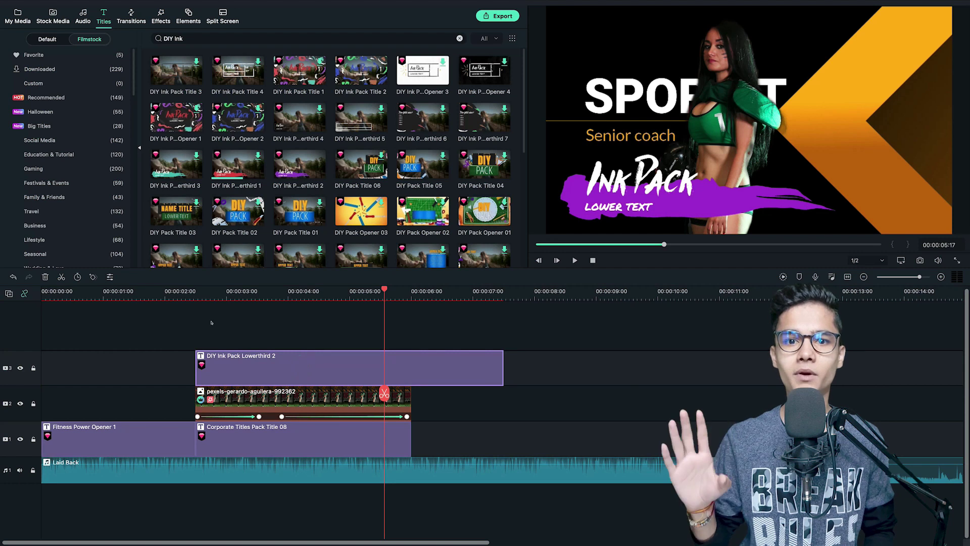
Step: Delete the LOWER TEXT layer and replace Ink Pack with the coach's name at size 150
double_click(243, 369)
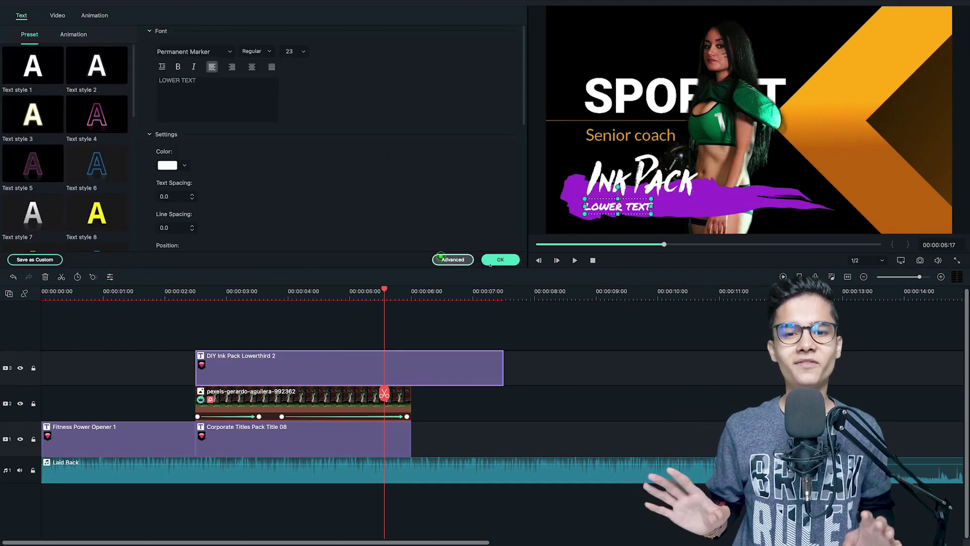
click(441, 258)
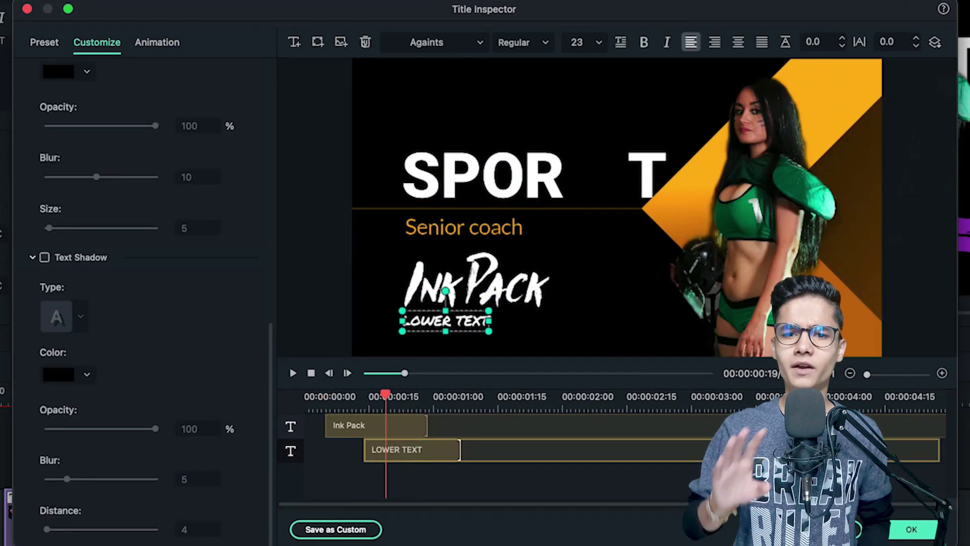
key(Delete)
triple_click(45, 85)
text(Liam)
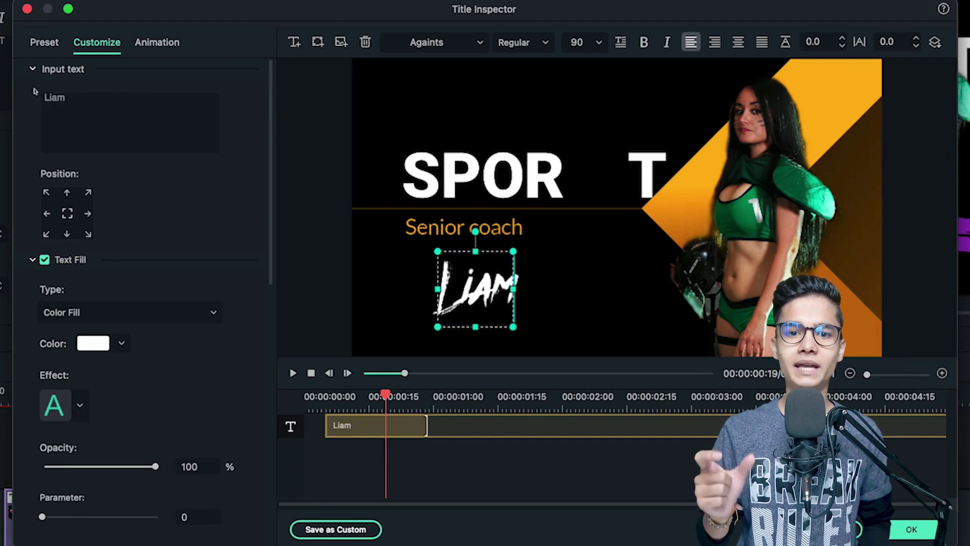
click(602, 42)
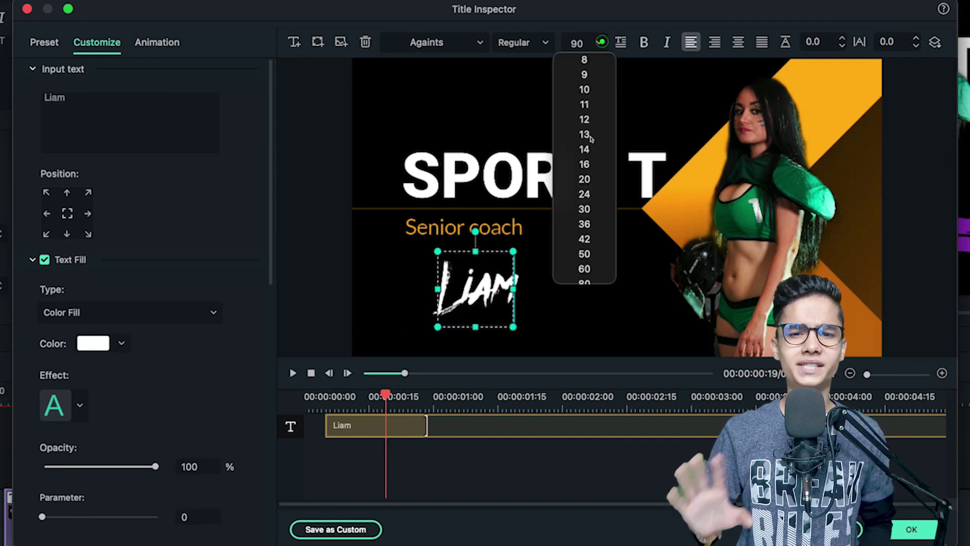
scroll(585, 243, down, 3)
click(584, 261)
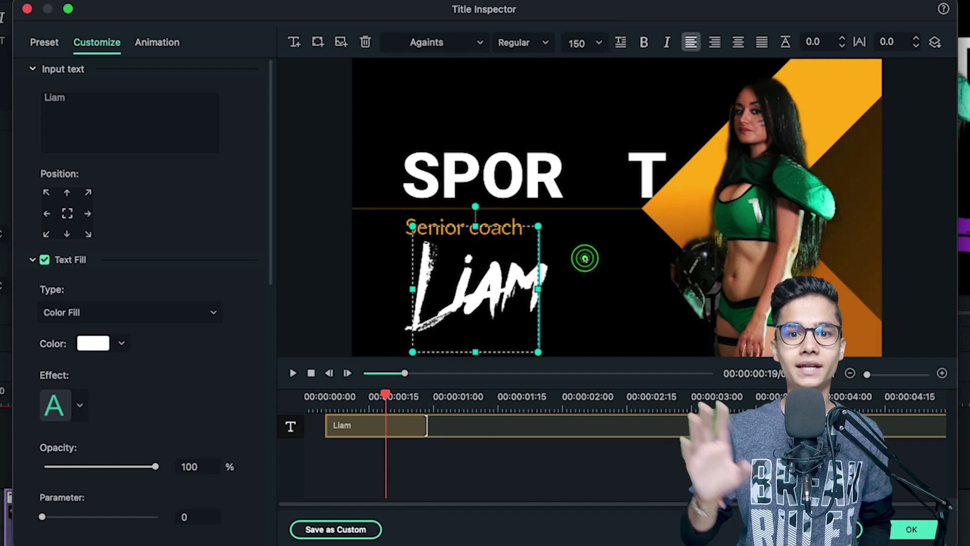
drag(480, 277, 478, 278)
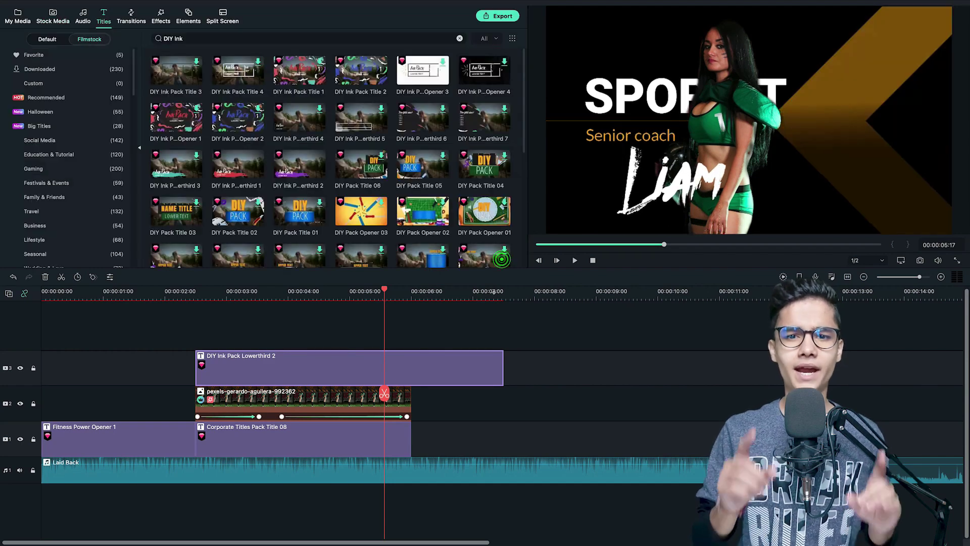
Step: Move the lower third to start at 3:21 and trim it to end at 6:00
click(301, 334)
drag(303, 362, 379, 363)
drag(577, 361, 407, 361)
Step: Search Filmstock effects for 'Scoreboard Pack', download Overlay 01 and add it on a new track
click(161, 18)
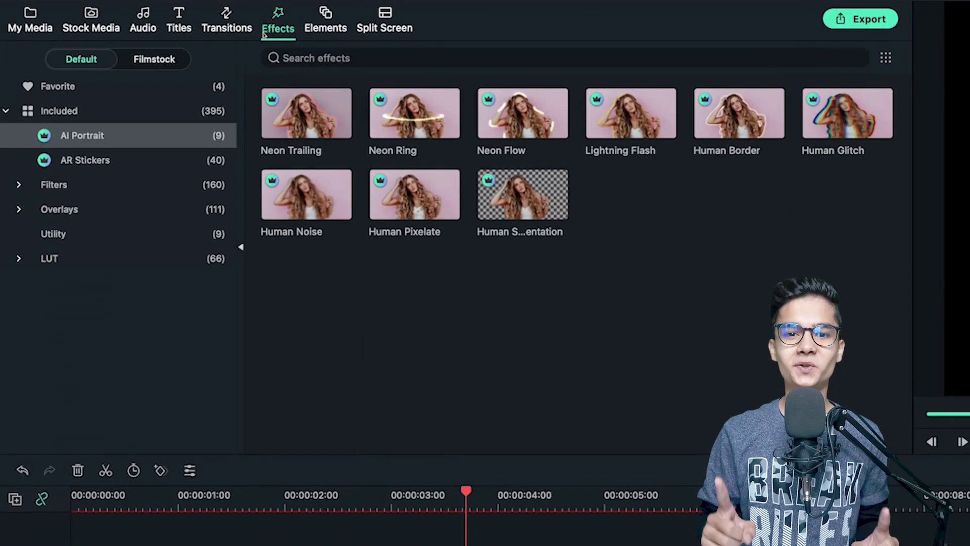
click(67, 111)
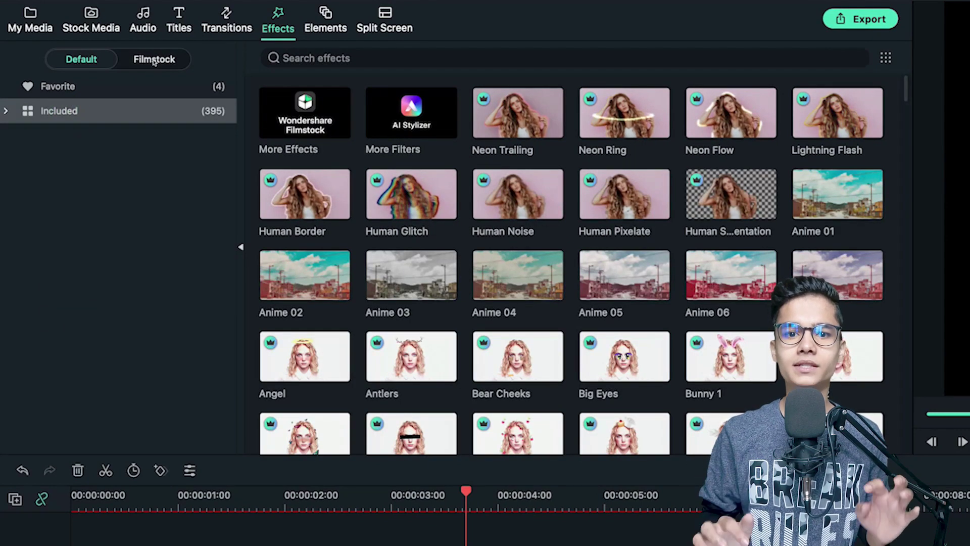
click(154, 59)
click(350, 59)
text(Scoreboard Pack)
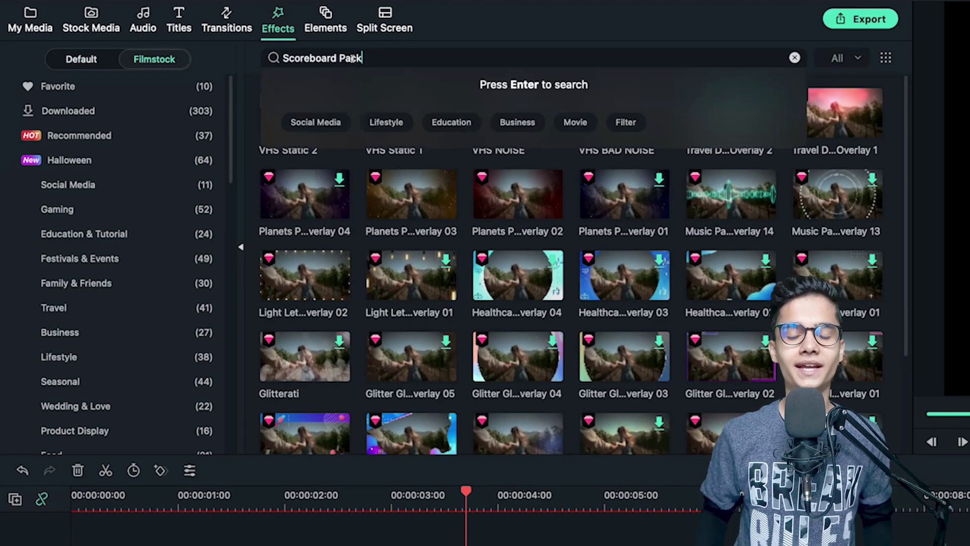
key(Return)
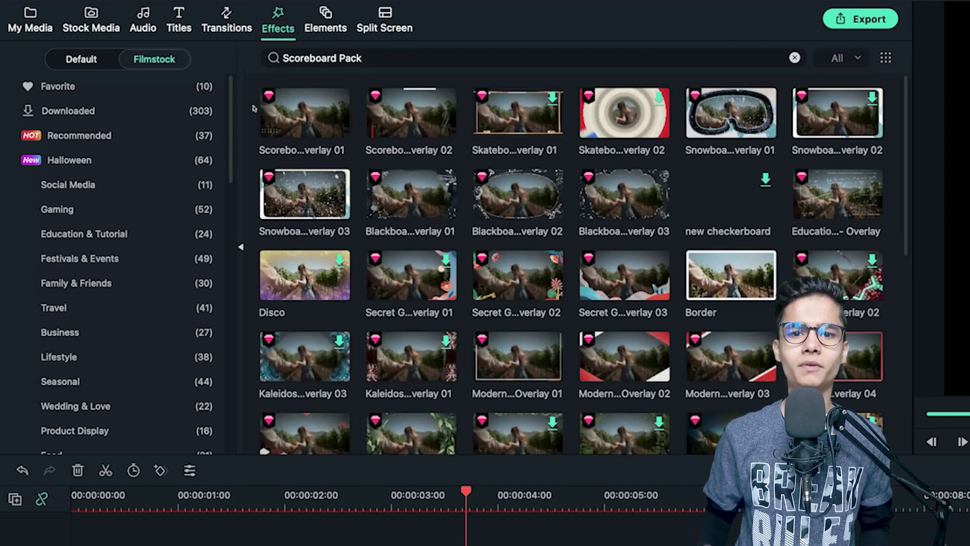
click(307, 124)
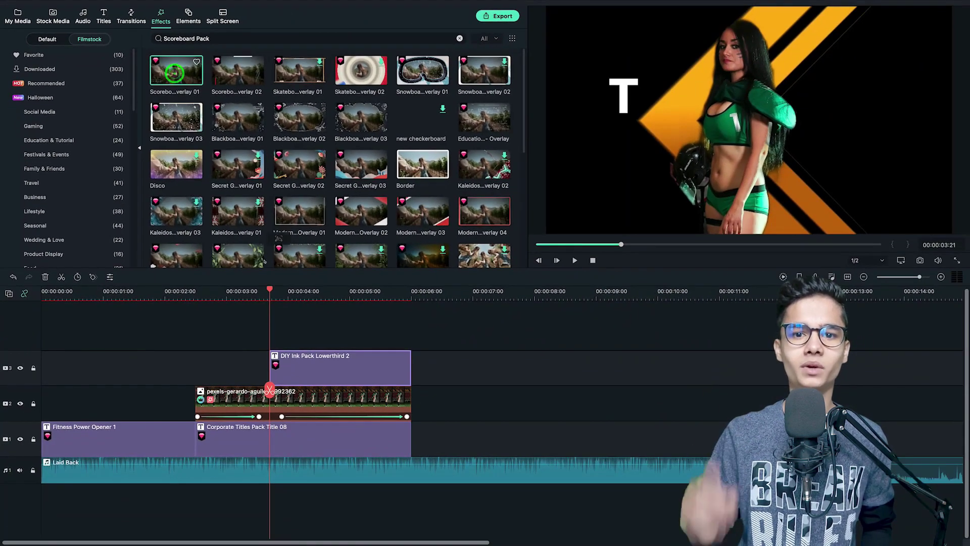
drag(263, 261, 223, 339)
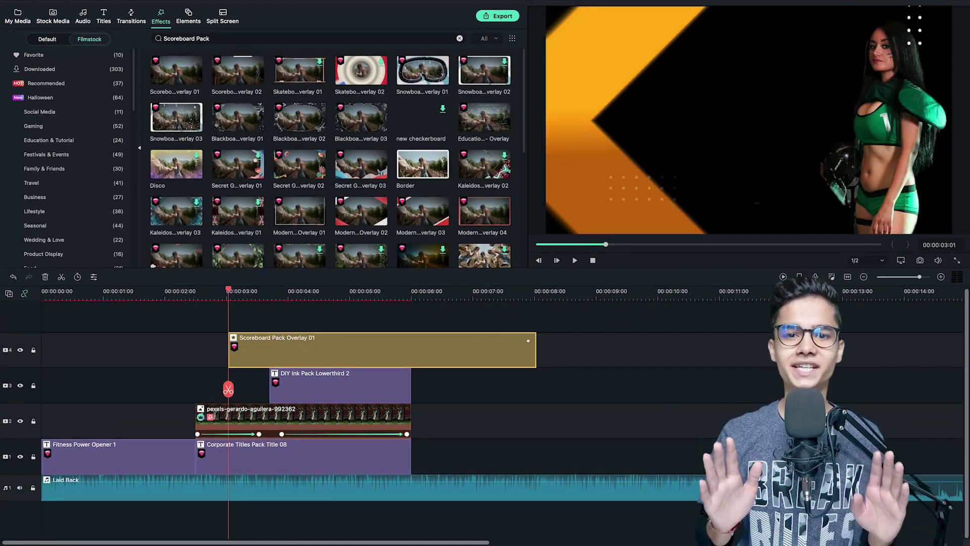
Step: Shift the scoreboard overlay and trim it to end at 00:00:06, then preview playback
drag(536, 349, 418, 350)
drag(235, 350, 245, 346)
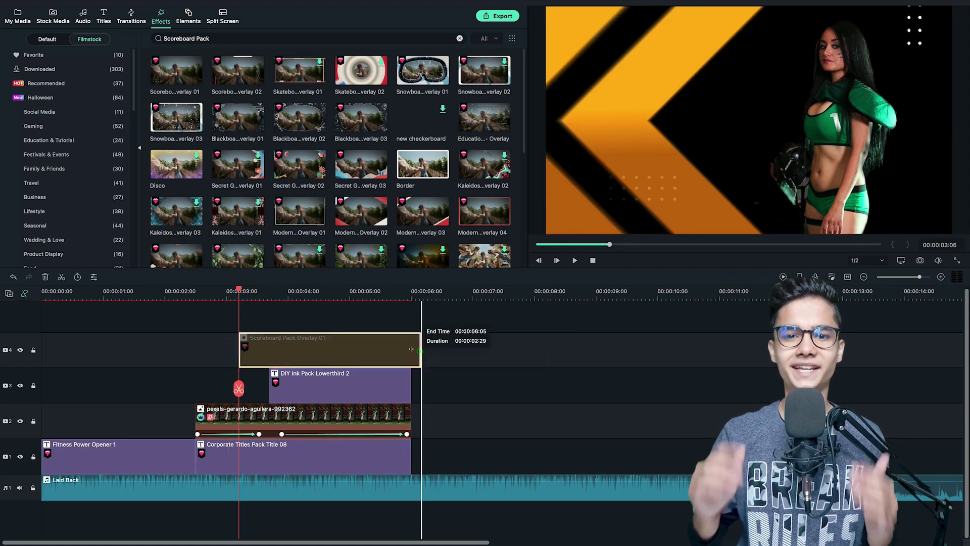
key(space)
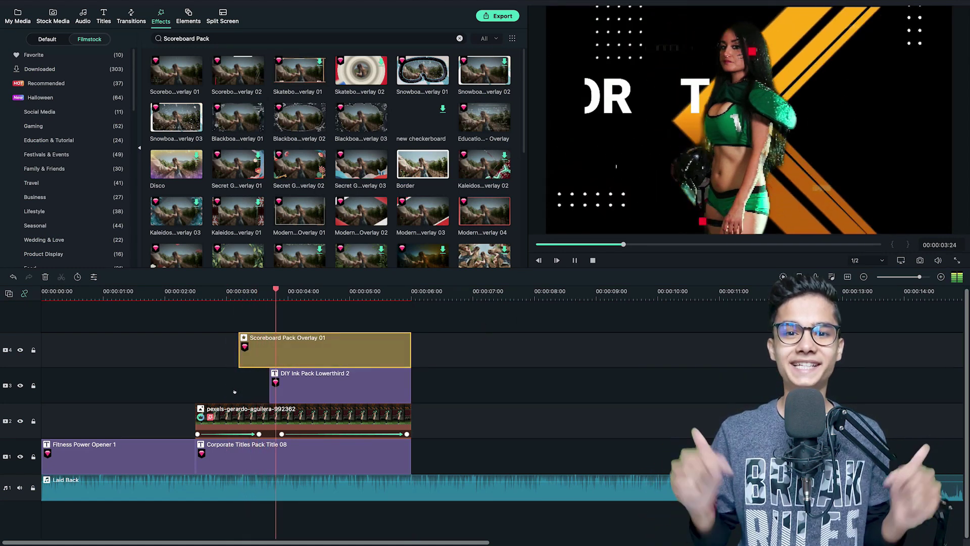
key(space)
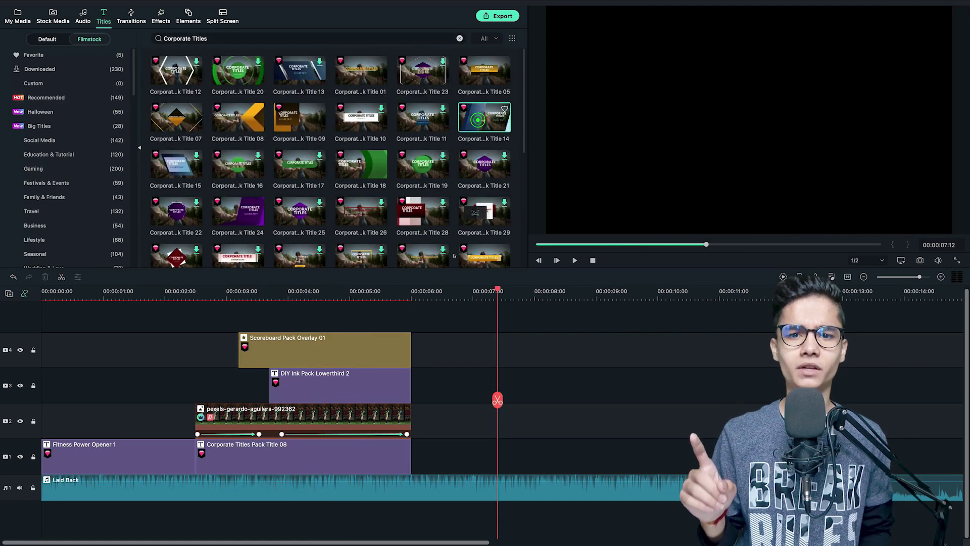
Step: Add Corporate Titles Pack Title 14 after Title 08, remove its TITLES layer, and make SPORT Black weight, size 120
drag(453, 255, 429, 452)
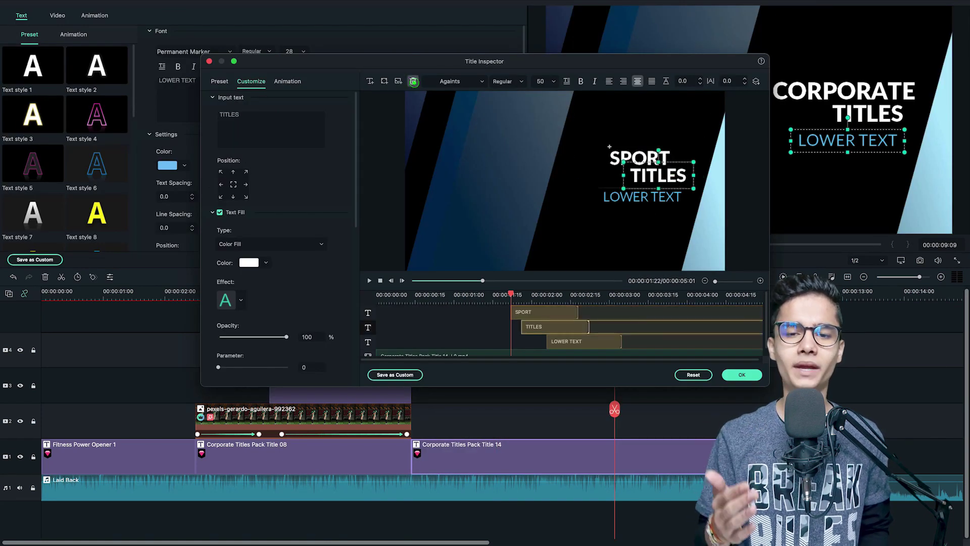
click(413, 81)
click(550, 81)
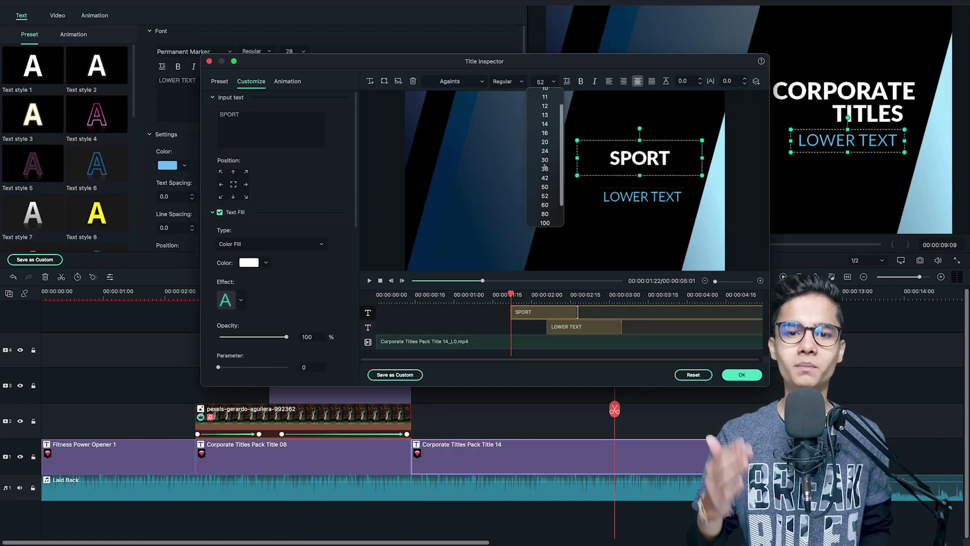
click(542, 199)
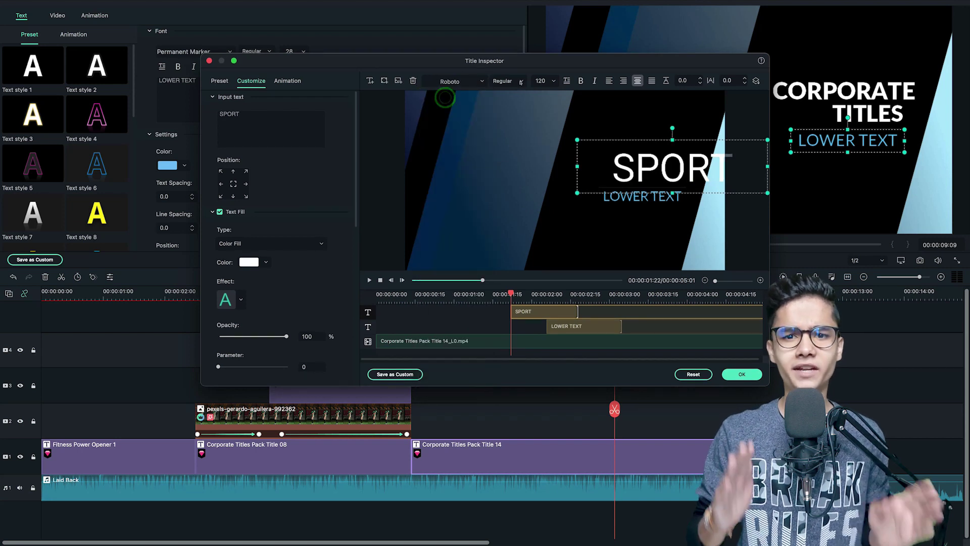
click(503, 109)
Step: Change the subtitle to 'Senior coach' and place the runner clip on track 2 above the title
double_click(633, 171)
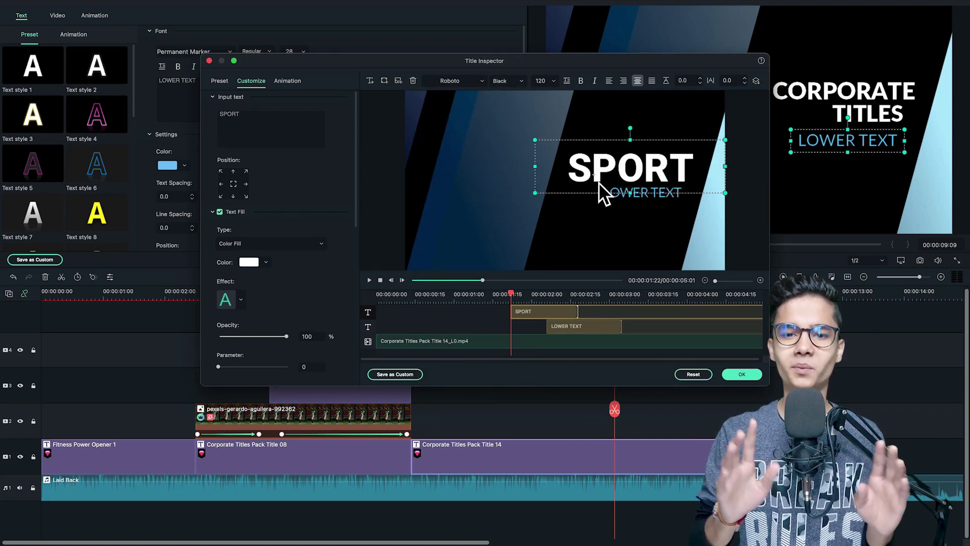
double_click(641, 193)
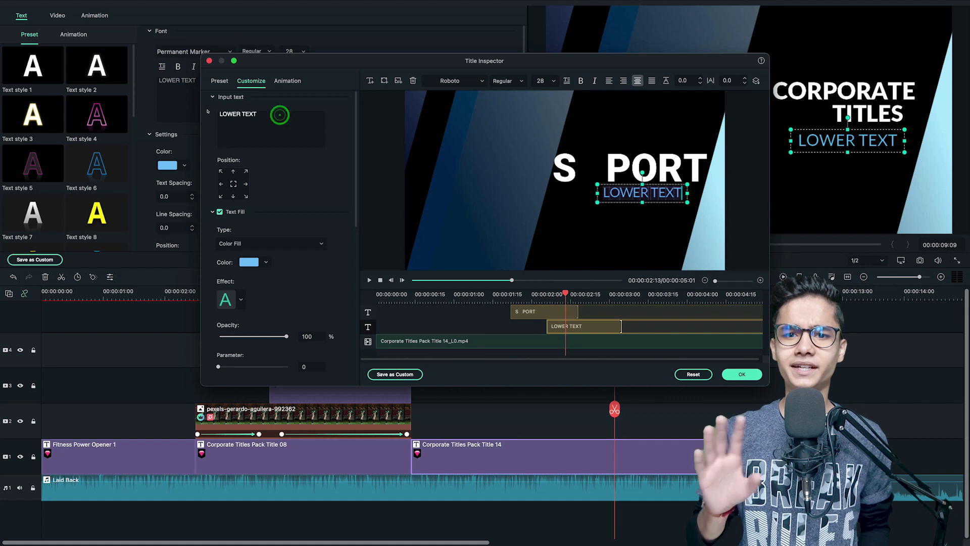
text(Senior coach)
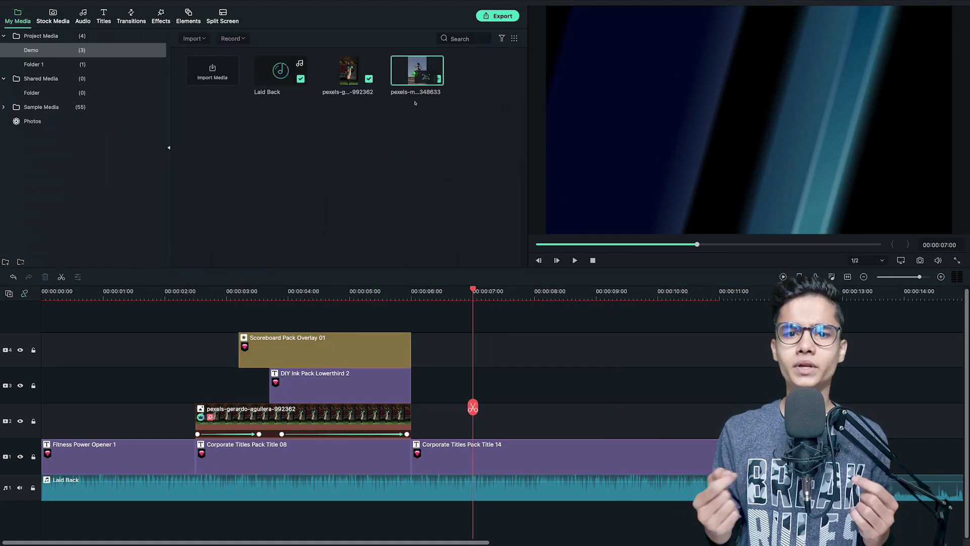
drag(416, 73, 477, 407)
Step: Apply the AI Portrait effects Human Segmentation and Neon Trailing to the runner clip
click(161, 18)
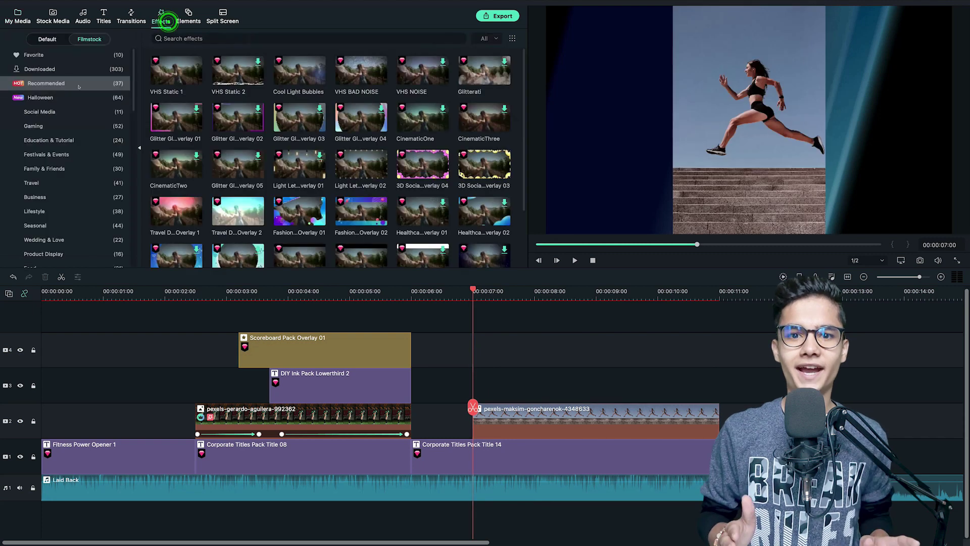
click(44, 39)
click(43, 69)
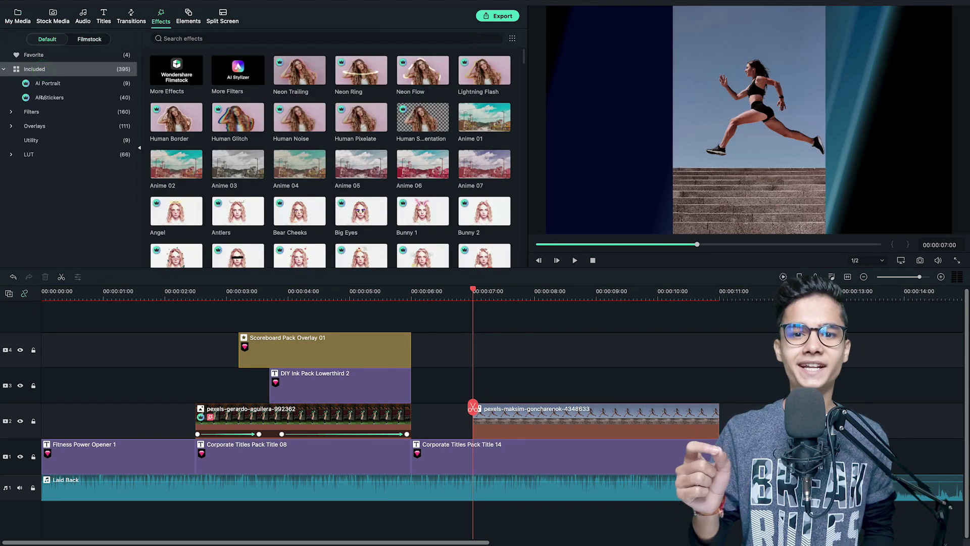
click(47, 83)
drag(302, 121, 505, 416)
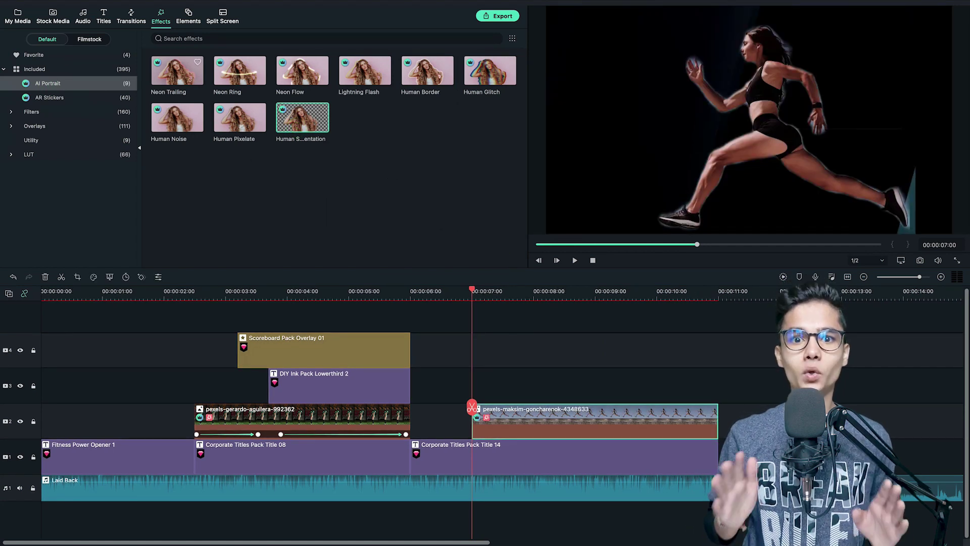
click(173, 72)
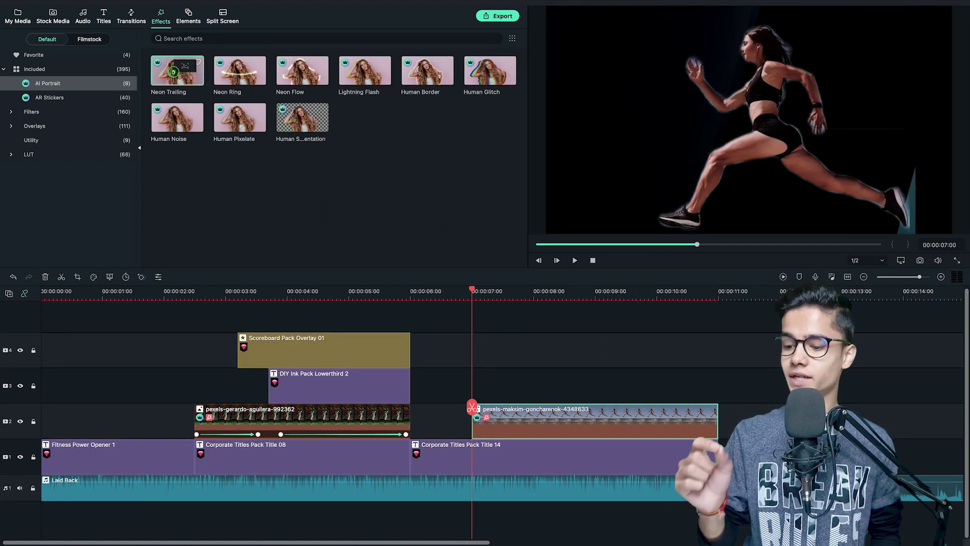
drag(469, 303, 474, 408)
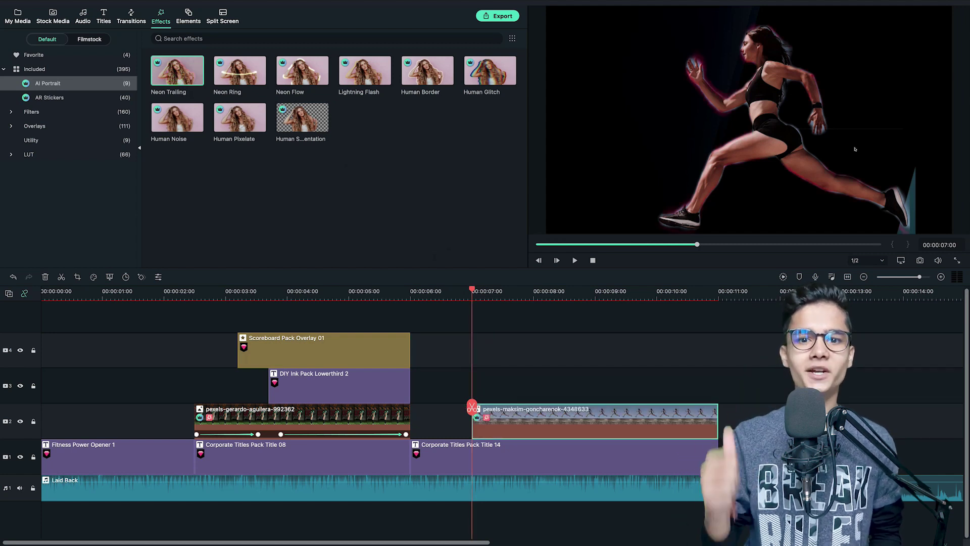
Step: Adjust the runner clip's effect settings and add animation keyframes at a later time
click(158, 277)
scroll(50, 143, down, 3)
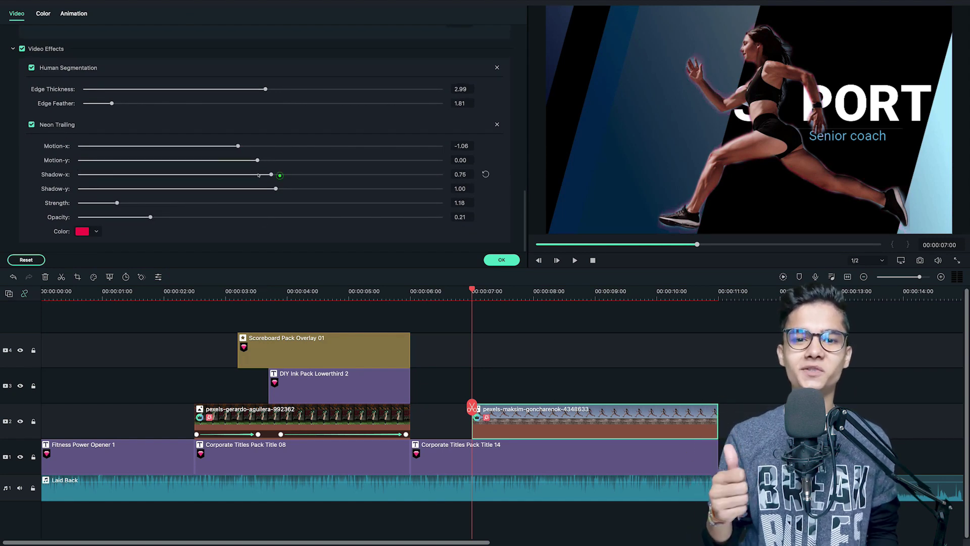
click(502, 260)
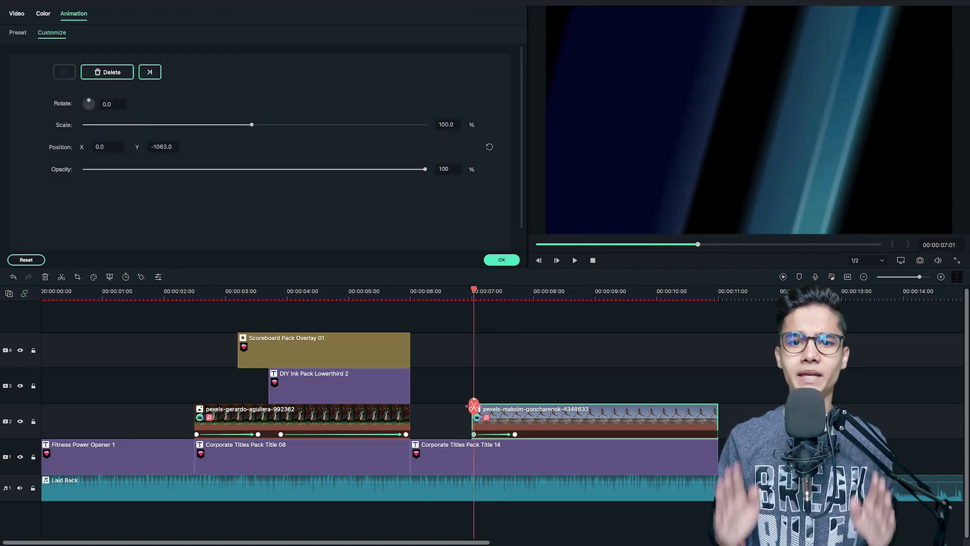
drag(474, 407, 608, 407)
click(502, 260)
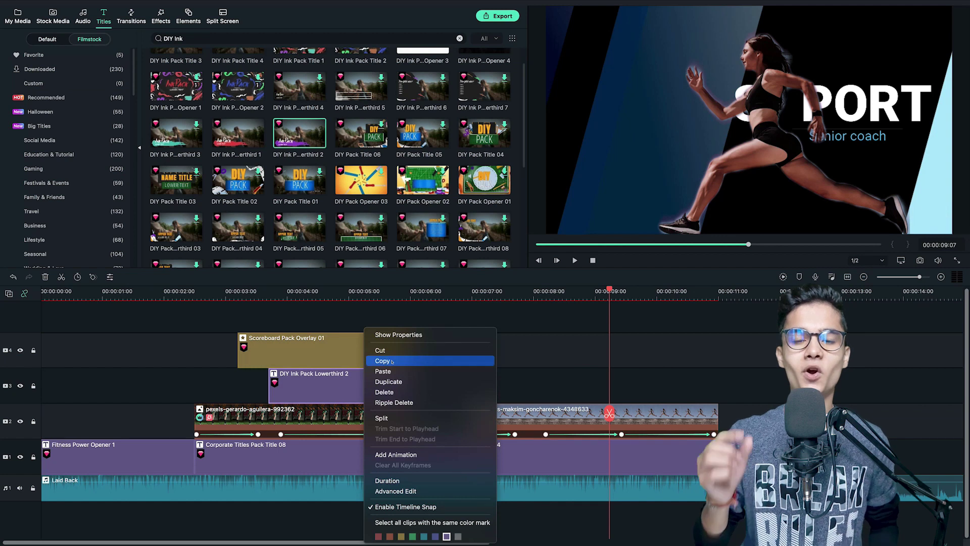
Step: Paste a copy of DIY Ink Pack Lowerthird 2 starting at 8:20 and enter the coach's first name
right_click(575, 328)
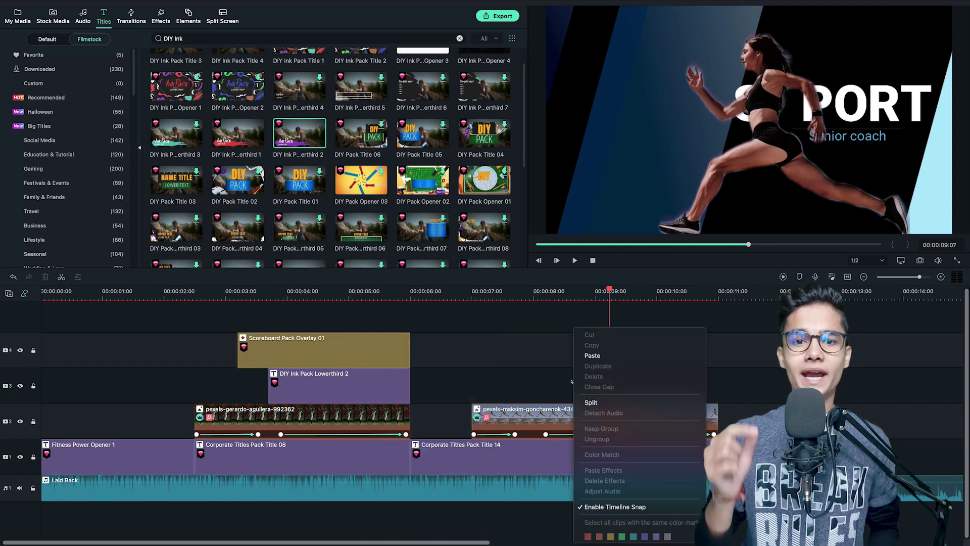
click(593, 355)
mouse_move(642, 382)
mouse_down()
mouse_move(581, 383)
mouse_move(607, 382)
mouse_up()
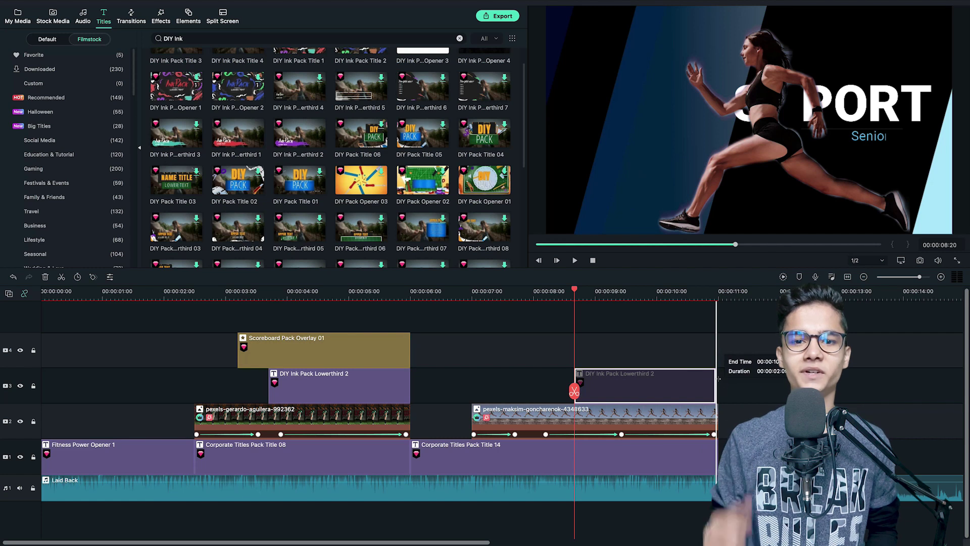
double_click(640, 388)
text(Ava)
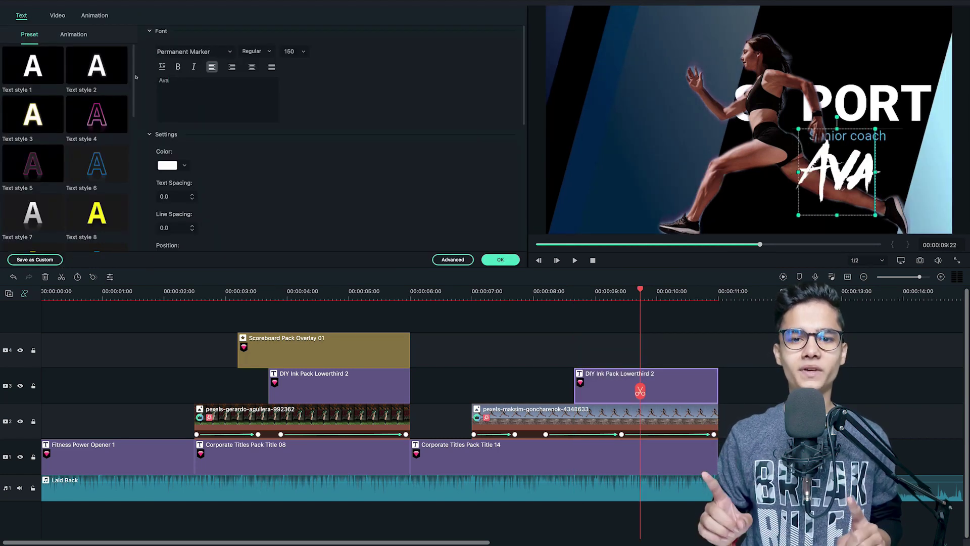
click(508, 261)
Step: Search Filmstock for 'Scoreboard Pack', put Overlay 02 on track 4 at 6:11, and preview it
click(160, 16)
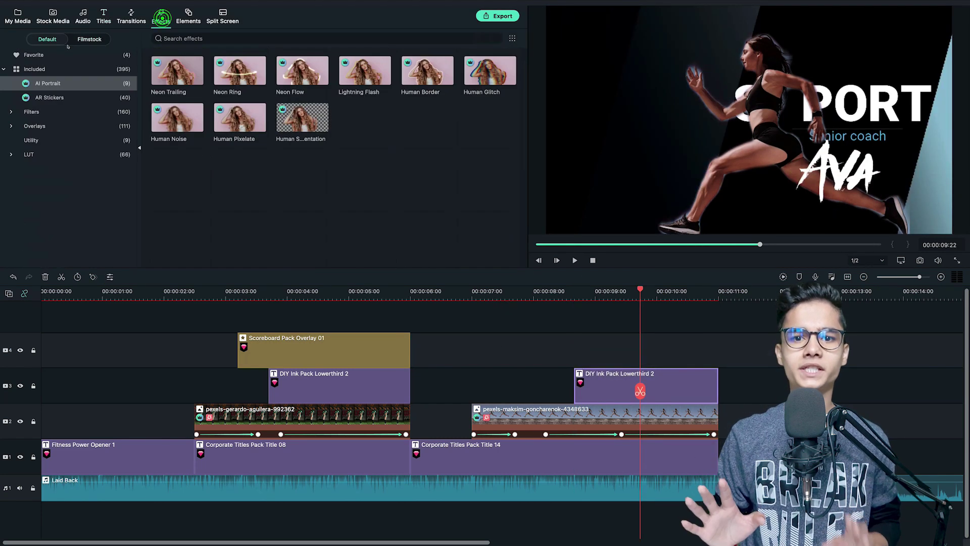
click(89, 39)
click(195, 38)
text(Scoreboard Pack)
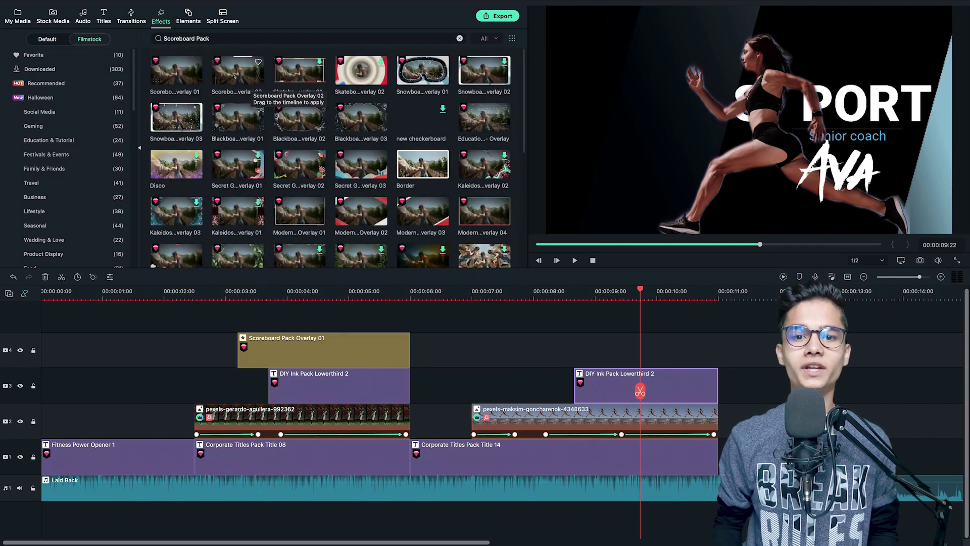
drag(237, 70, 481, 357)
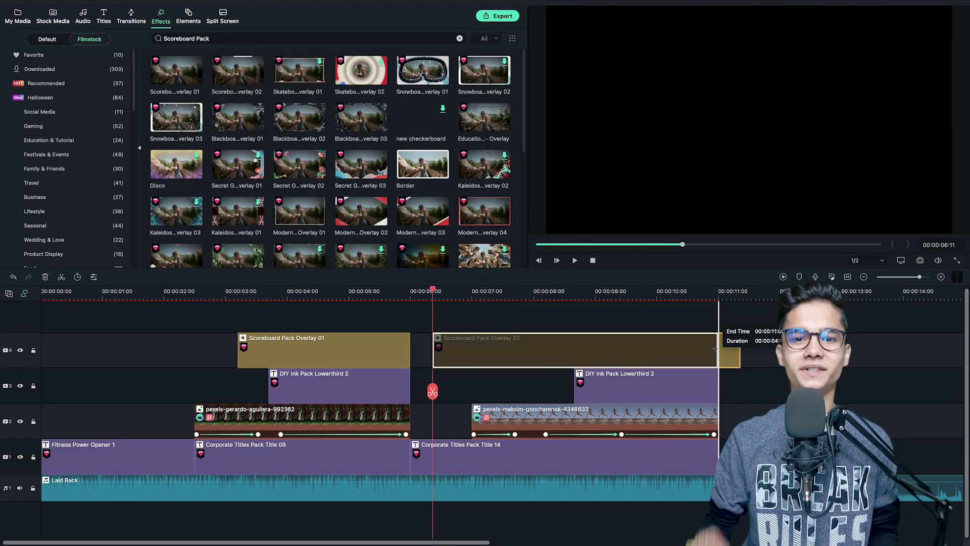
key(space)
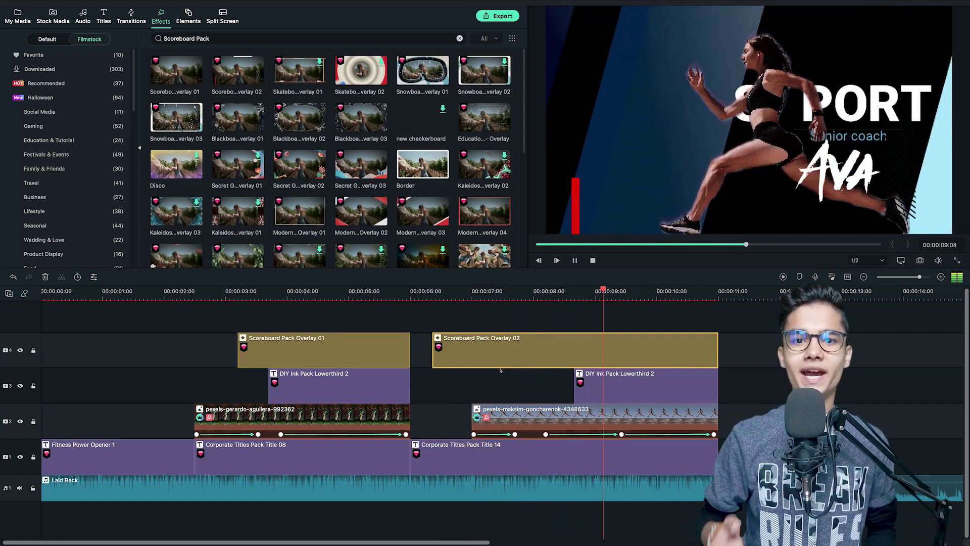
key(space)
click(500, 370)
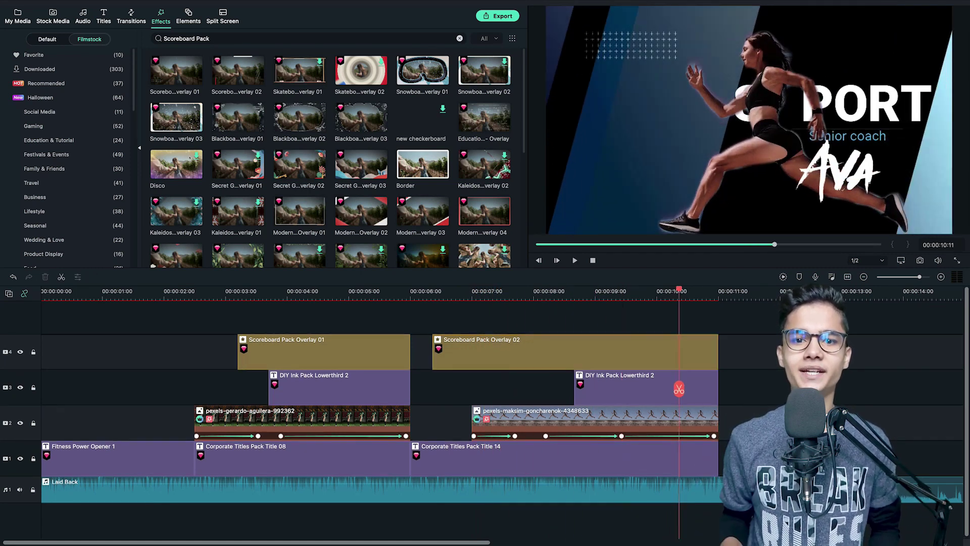
Step: Search titles for 'Fitness Power' and add Fitness Power Opener 2 on a new top track
click(103, 20)
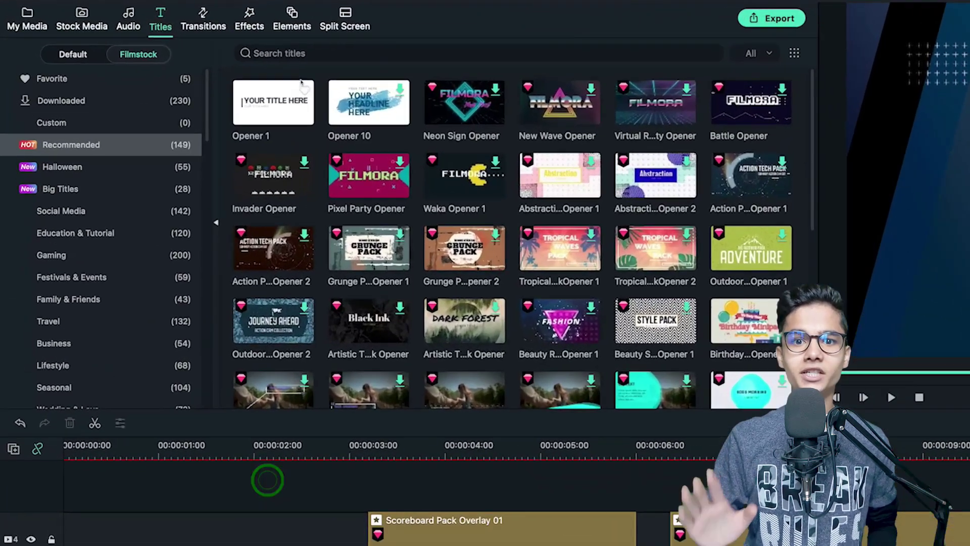
click(195, 39)
text(Fitness Power)
key(Return)
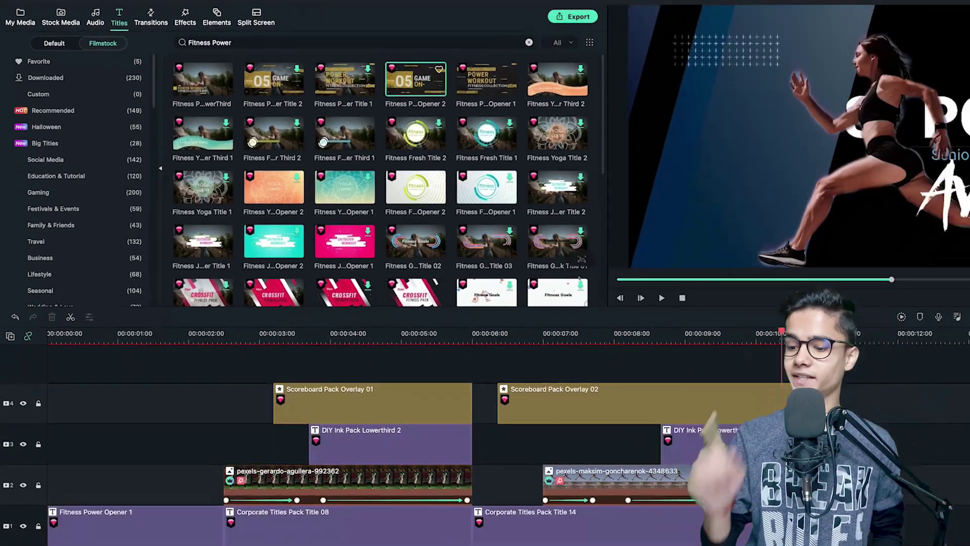
drag(415, 79, 790, 361)
click(759, 343)
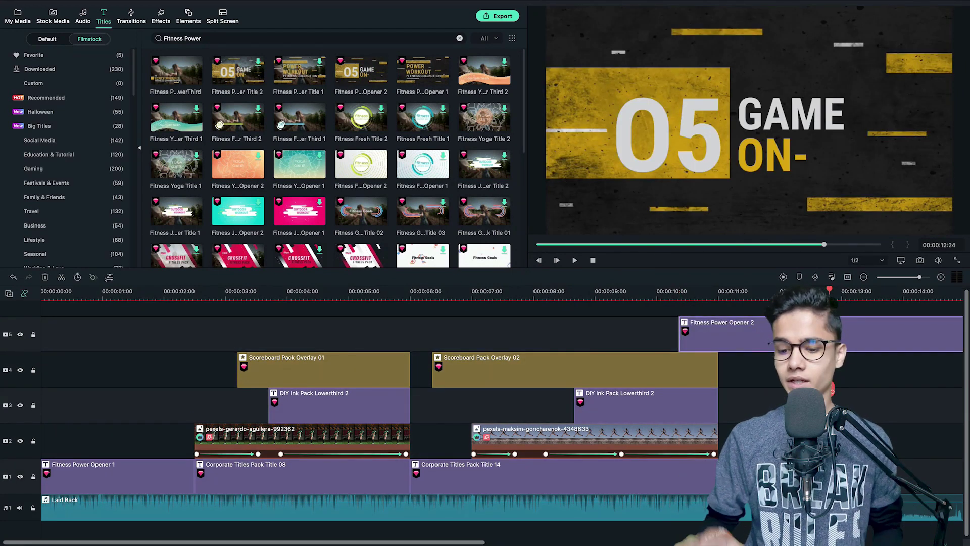
Step: Retype the title's main text to 'BUILD' and give it a smaller size
click(109, 277)
text(BUILD)
click(303, 51)
scroll(294, 103, down, 1)
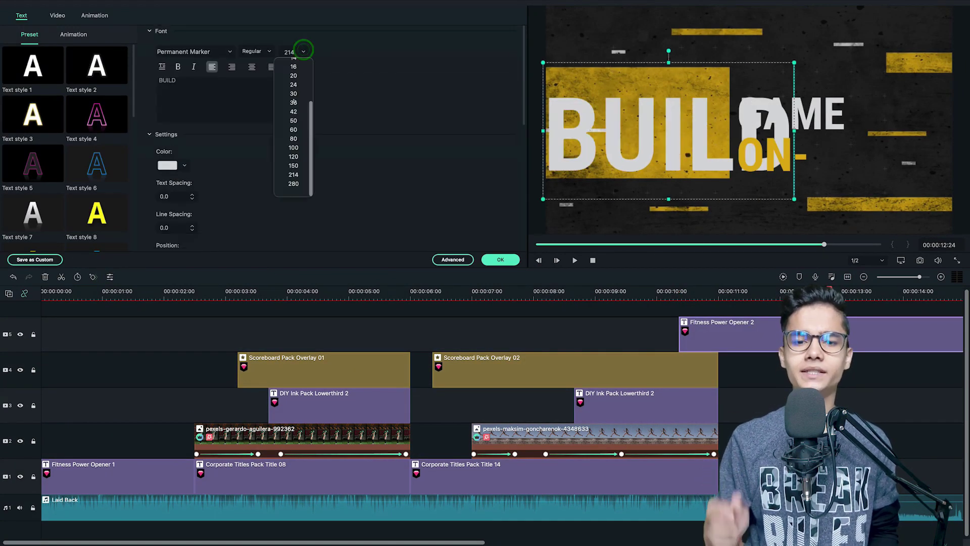
click(293, 166)
Step: Replace GAME with 'Hotline' and the ON- text with the hotline phone number
click(758, 115)
triple_click(208, 87)
text(Hotline)
click(777, 158)
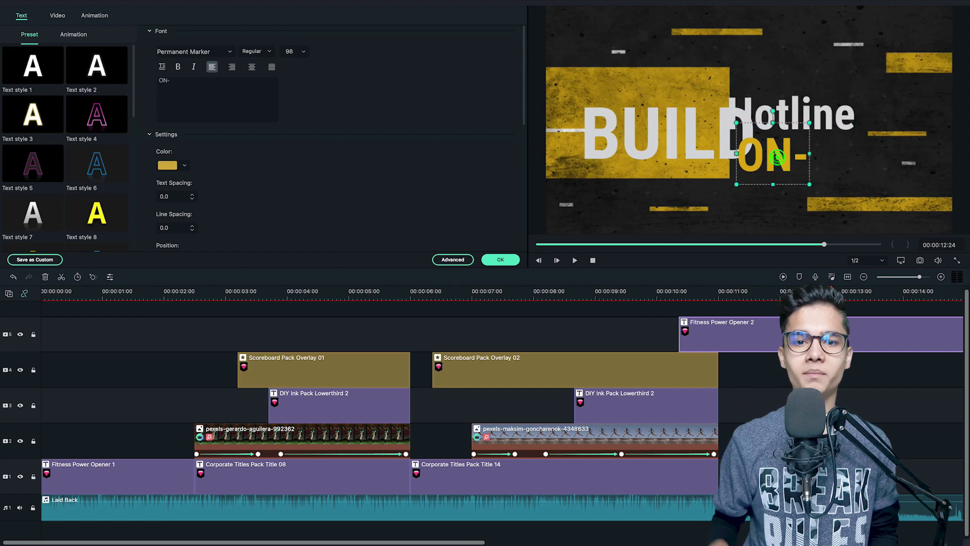
triple_click(177, 83)
text(0012-3456789)
Step: Shrink the phone number, set Hotline to size 80 aligned on the guides above it, and confirm
click(303, 51)
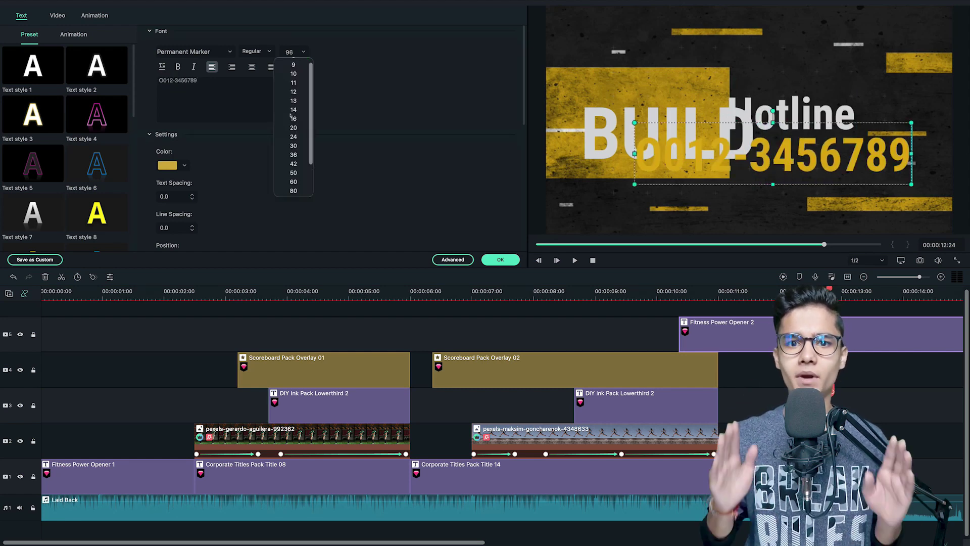
click(293, 163)
click(803, 115)
click(303, 51)
click(293, 191)
drag(796, 115, 814, 115)
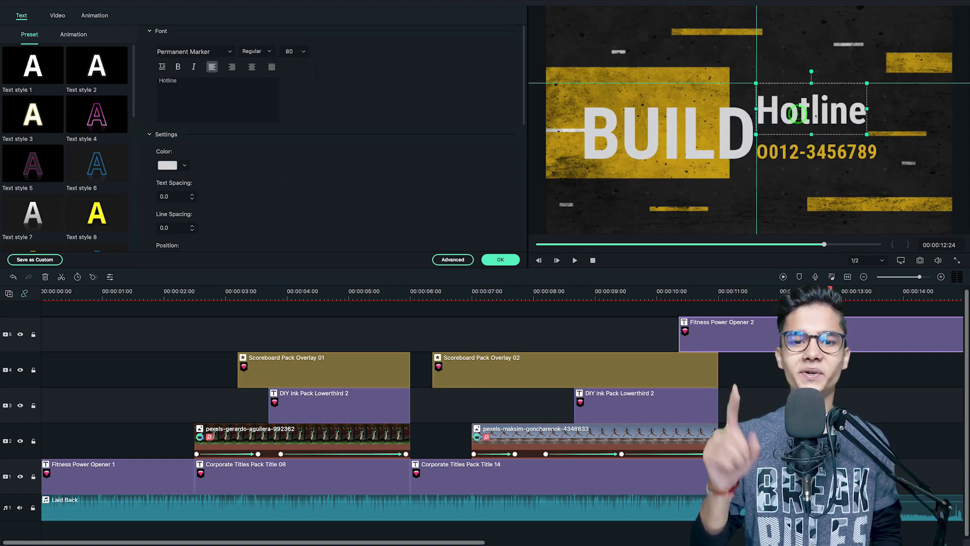
click(500, 259)
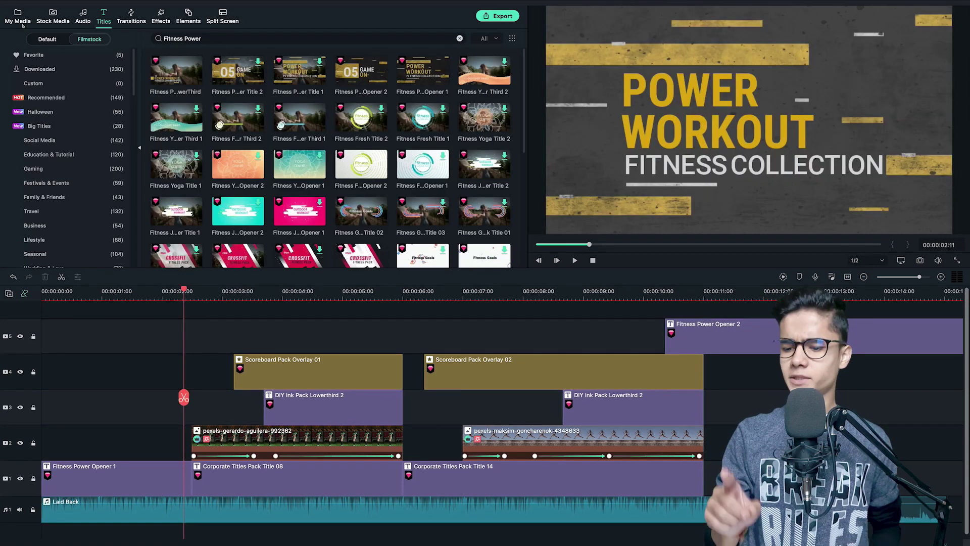
Step: Add a White sample colour clip at the playhead and scrub the frames near 2 seconds
click(20, 20)
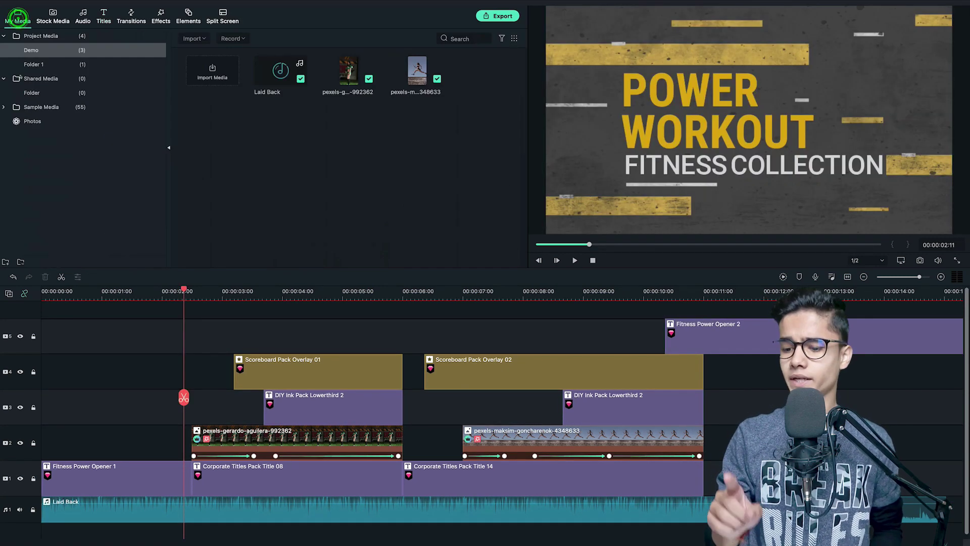
click(49, 150)
click(298, 172)
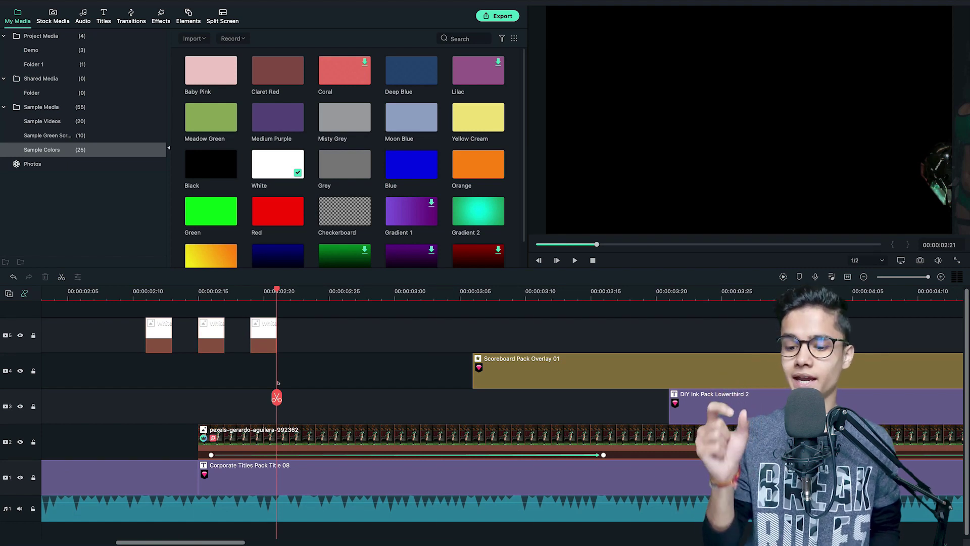
drag(277, 383, 355, 389)
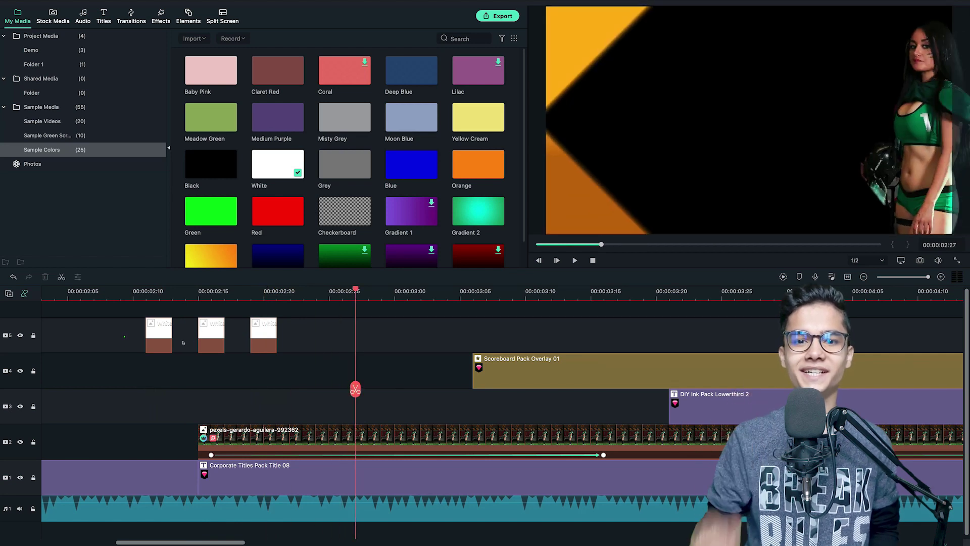
Step: Copy the three short white clips, lock their track, and paste copies near 11 seconds
drag(125, 336, 277, 345)
right_click(268, 326)
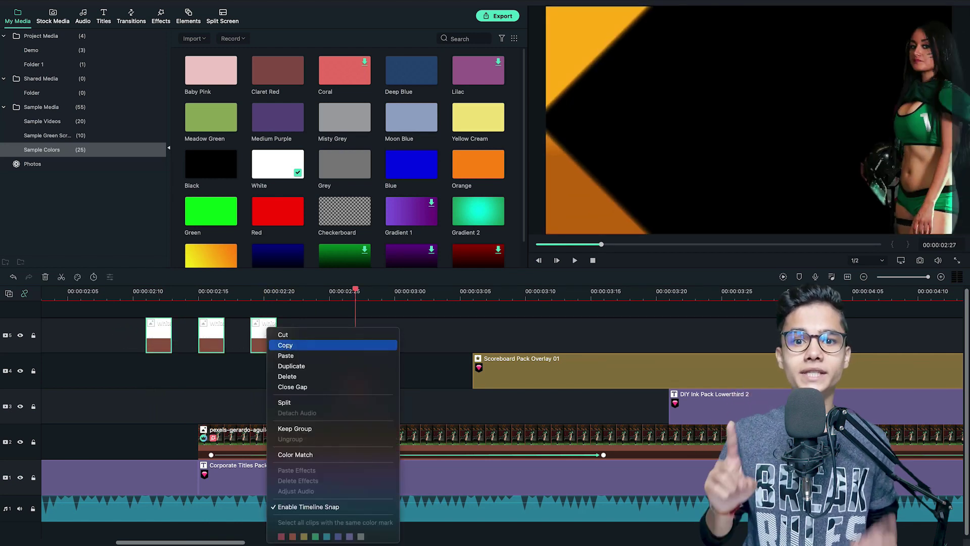
click(283, 345)
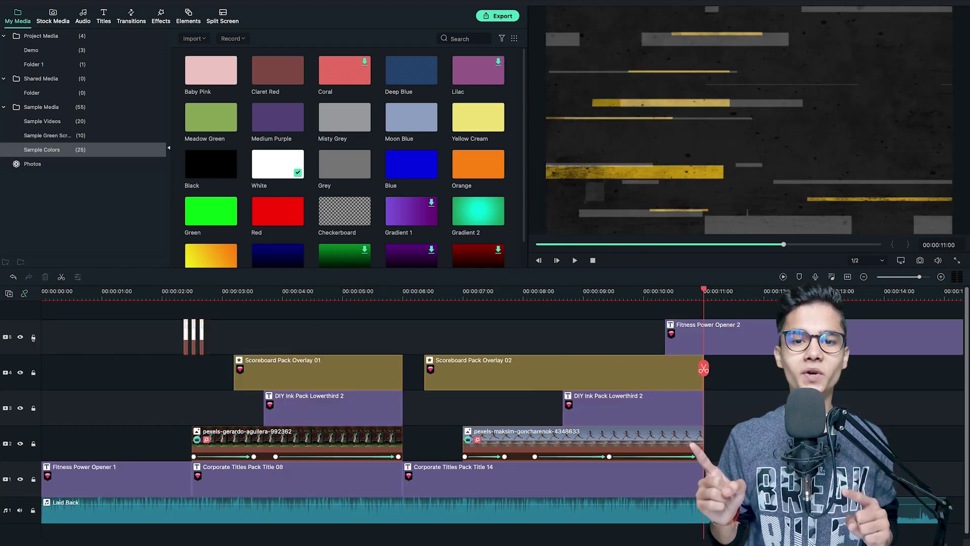
click(33, 337)
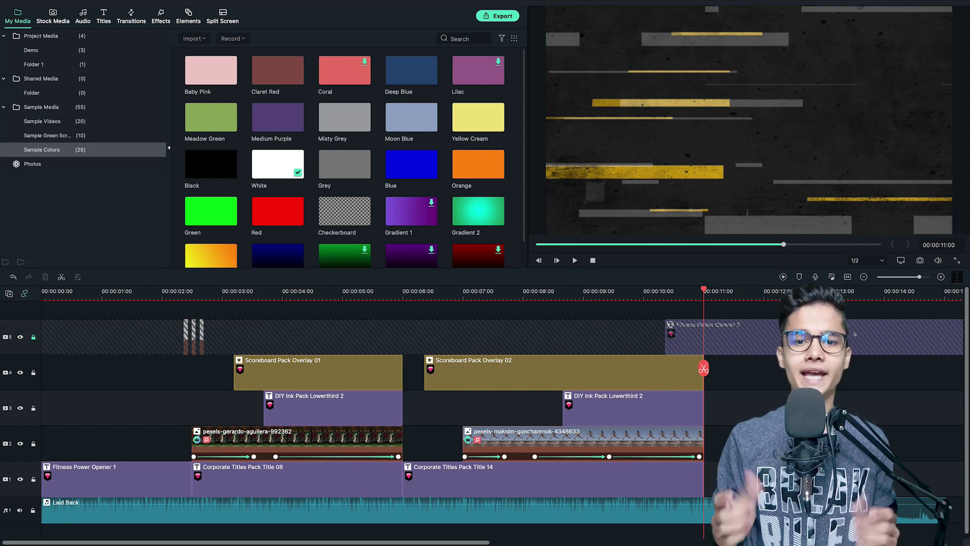
key(ctrl+v)
scroll(773, 366, up, 2)
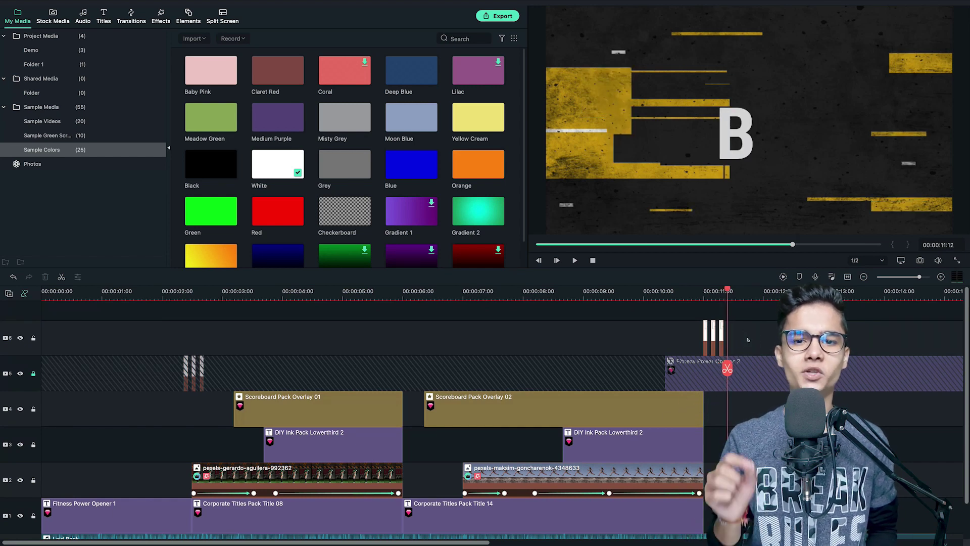
key(ctrl+v)
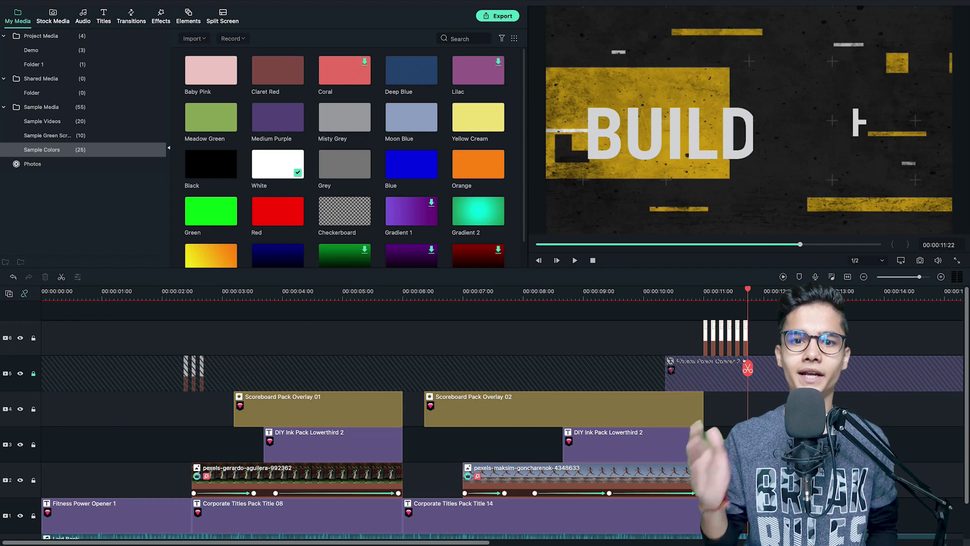
drag(747, 368, 702, 369)
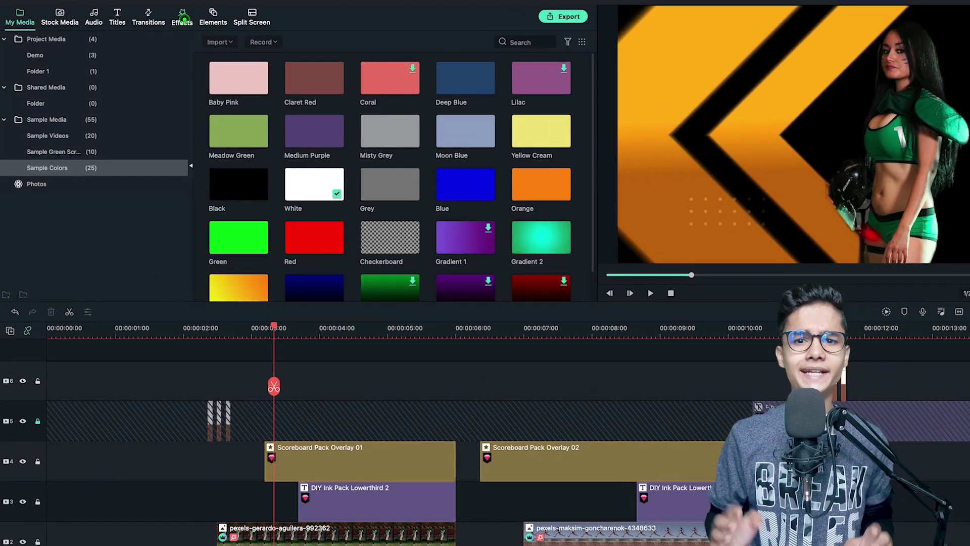
Step: Download the B&W Film effect and place it on a new top track
click(161, 17)
click(337, 50)
text(B&W Film)
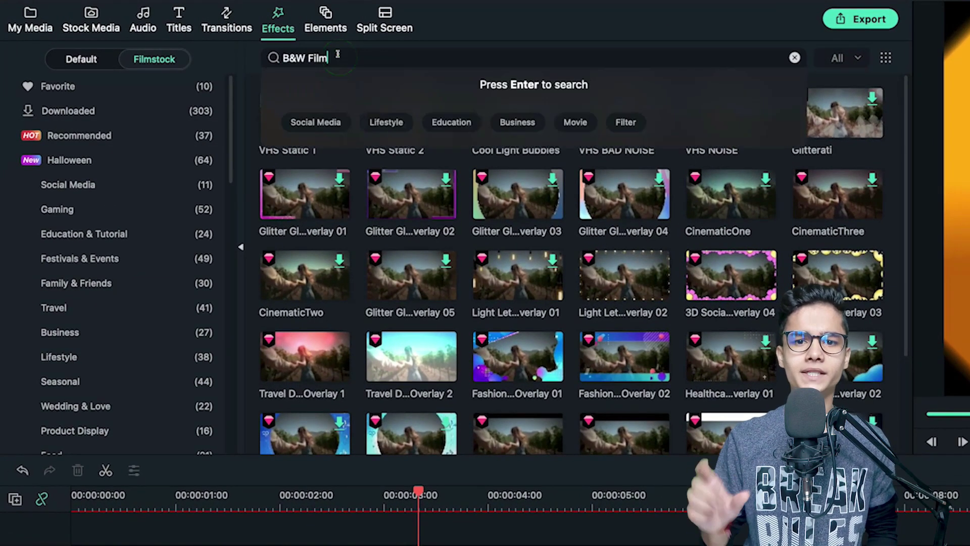
key(Return)
click(339, 98)
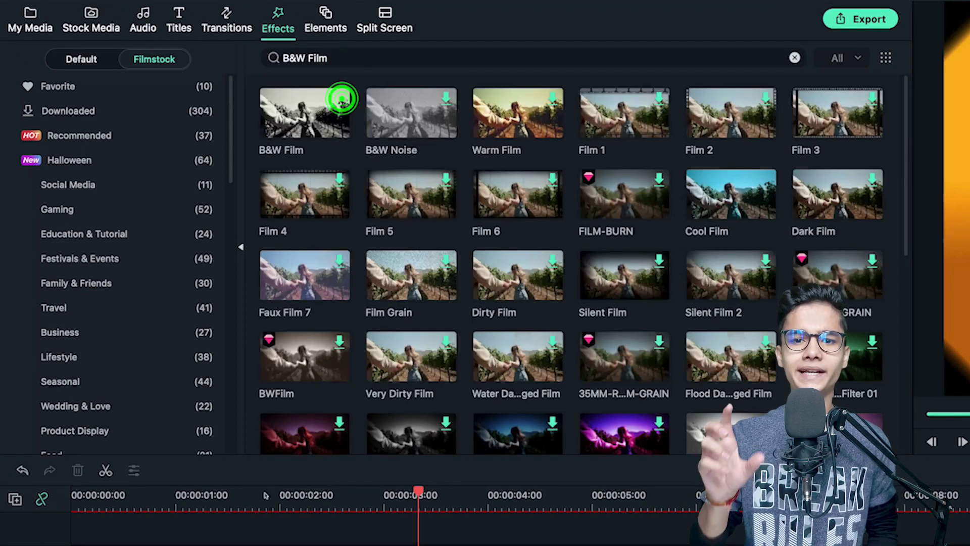
drag(303, 113, 356, 528)
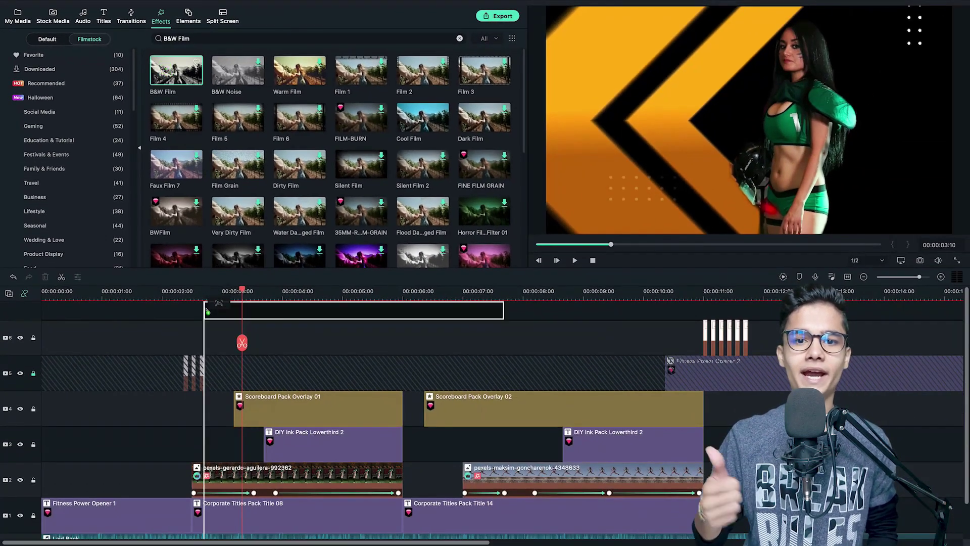
drag(207, 309, 264, 333)
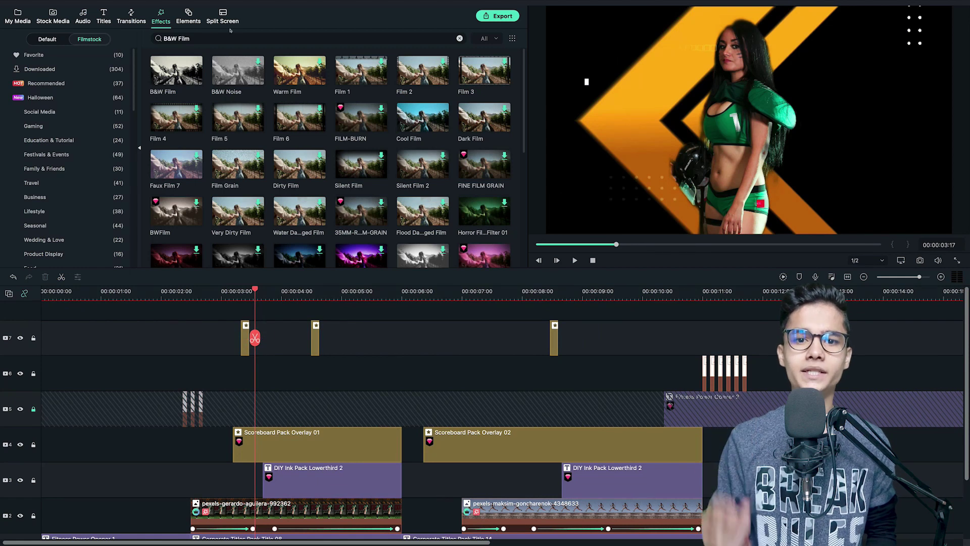
Step: Add Neon 03 and the AI Portrait Human Noise effect on the top track at the playhead
click(47, 39)
click(187, 38)
text(Neon 03)
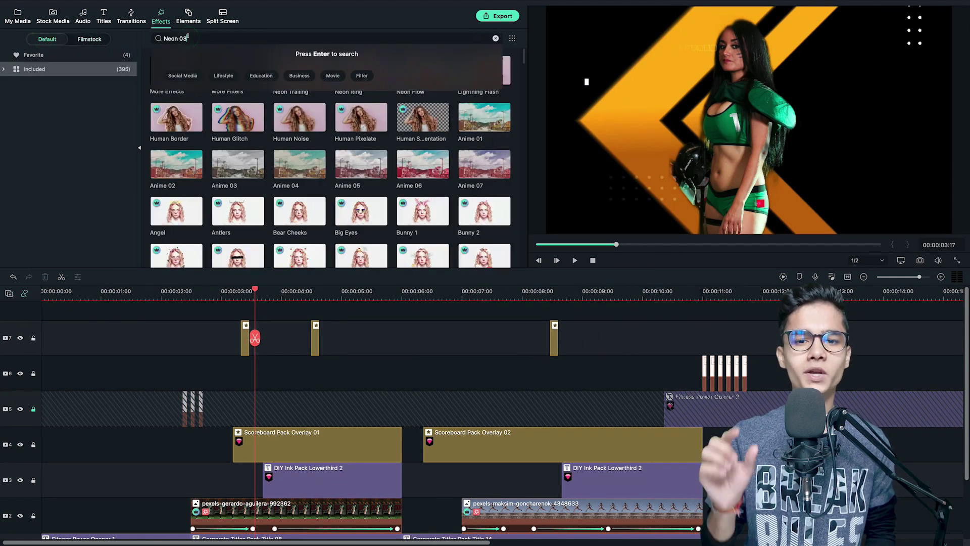
key(Return)
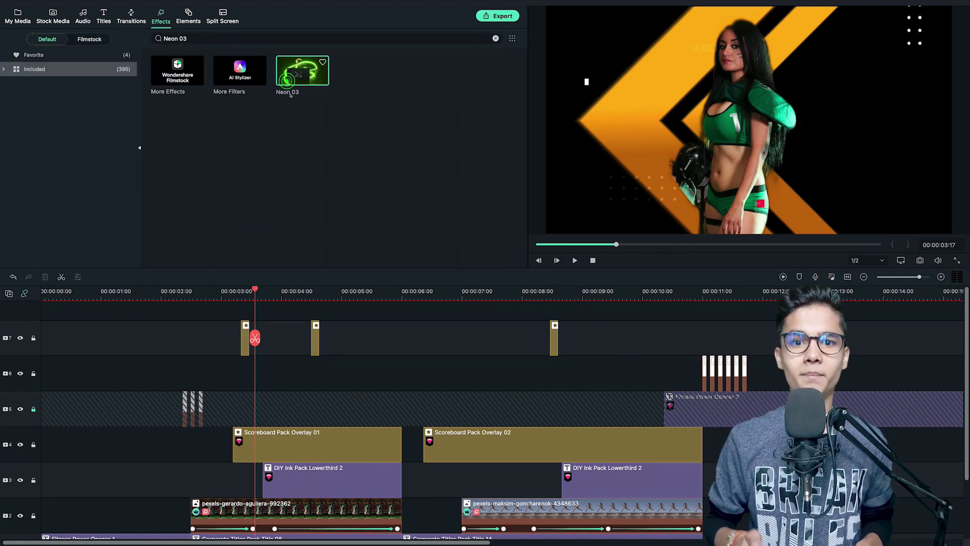
drag(271, 235, 259, 316)
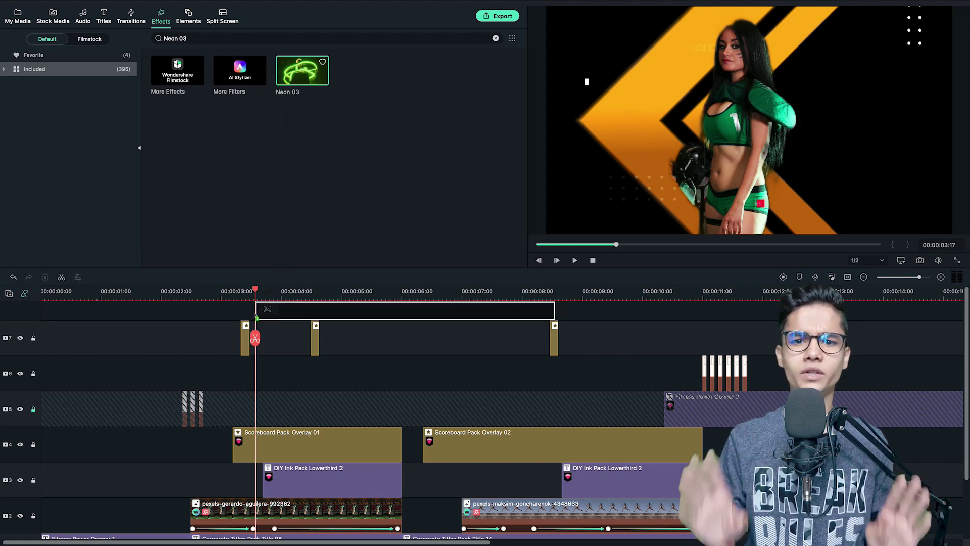
click(38, 73)
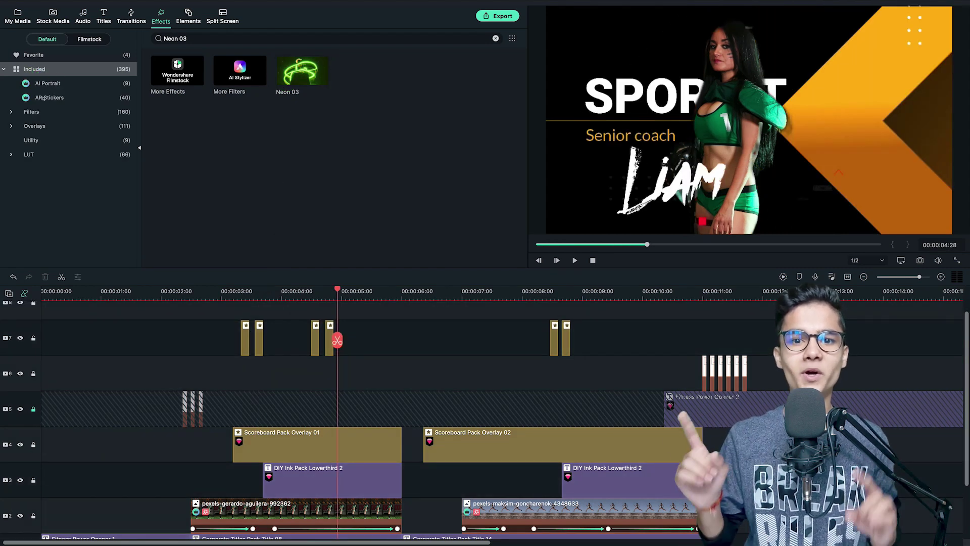
click(48, 84)
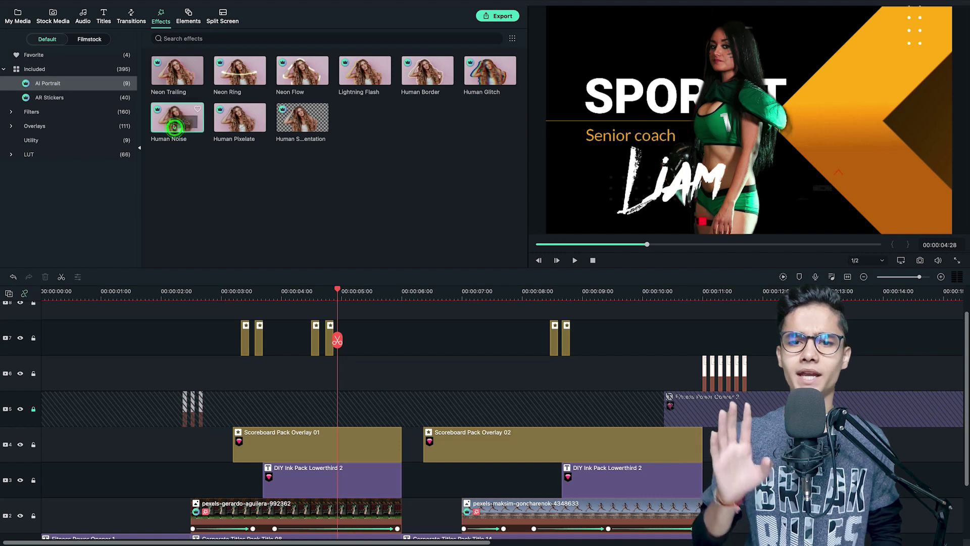
drag(359, 269, 336, 308)
Step: Move all the effect clips from track 7 down onto track 6
drag(671, 360, 192, 341)
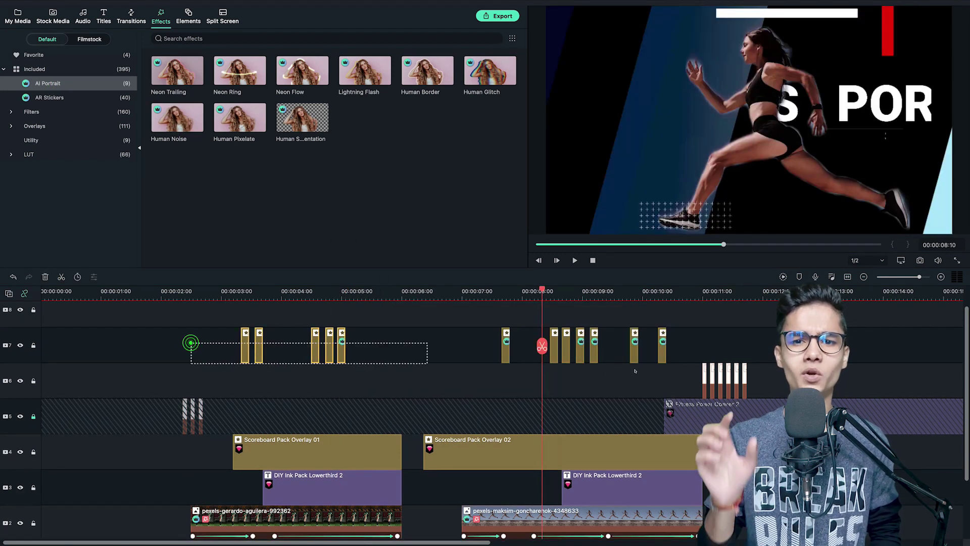
drag(328, 355, 329, 369)
drag(542, 346, 443, 348)
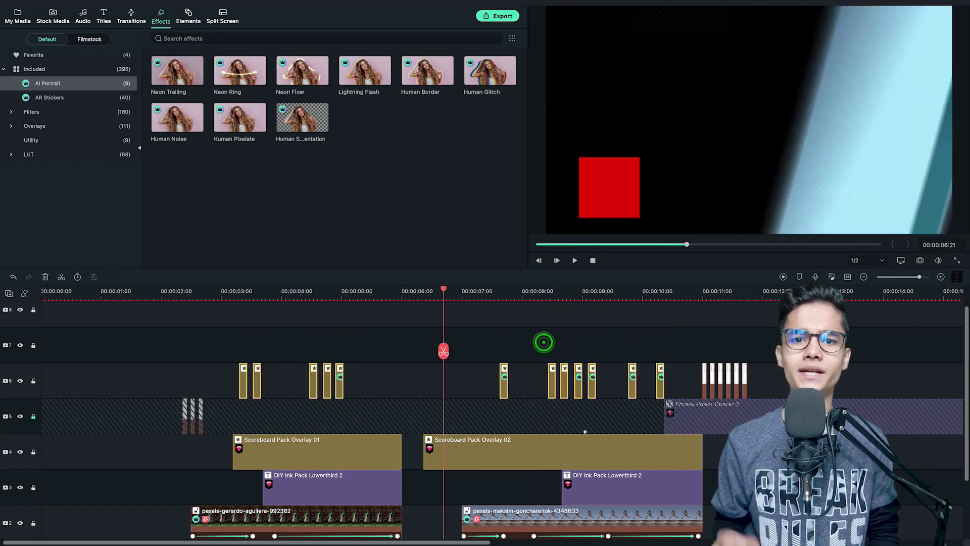
Step: Search effects for 'custom' and stretch a Custom LUT clip on track 7 across the whole video
click(42, 69)
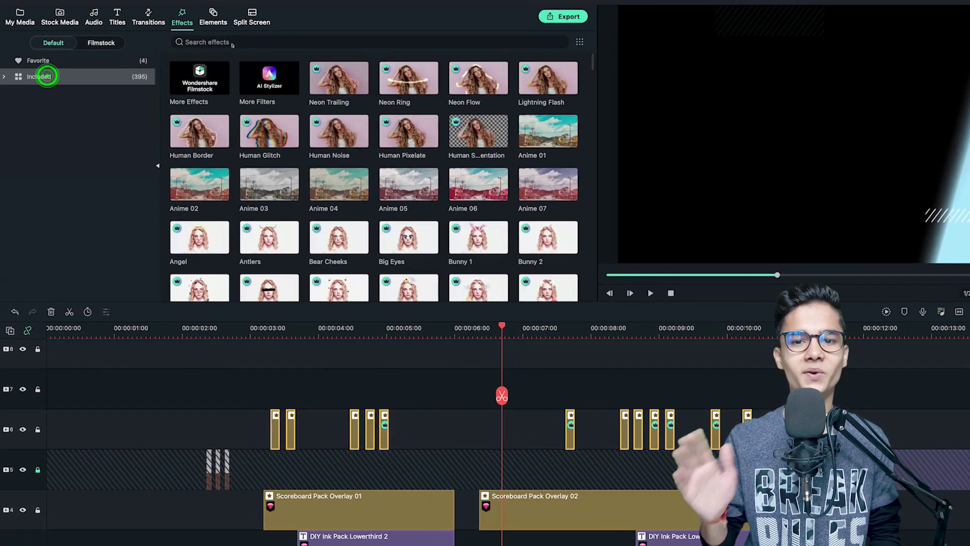
click(204, 38)
text(cus)
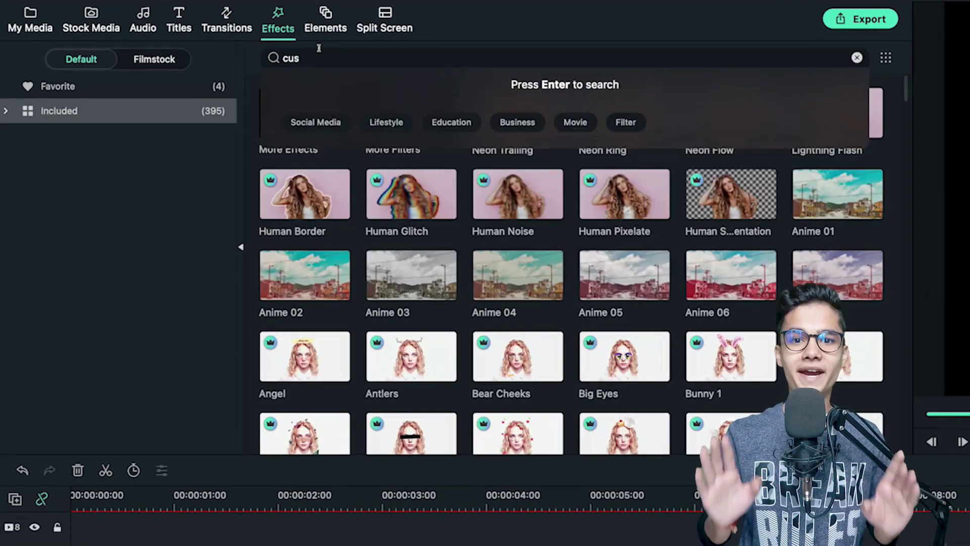
text(tom)
key(Return)
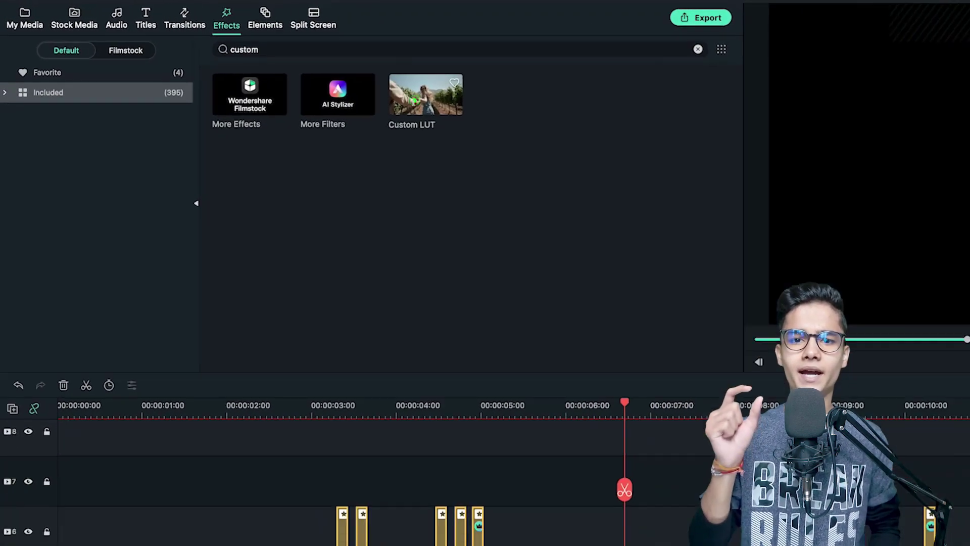
drag(302, 70, 371, 343)
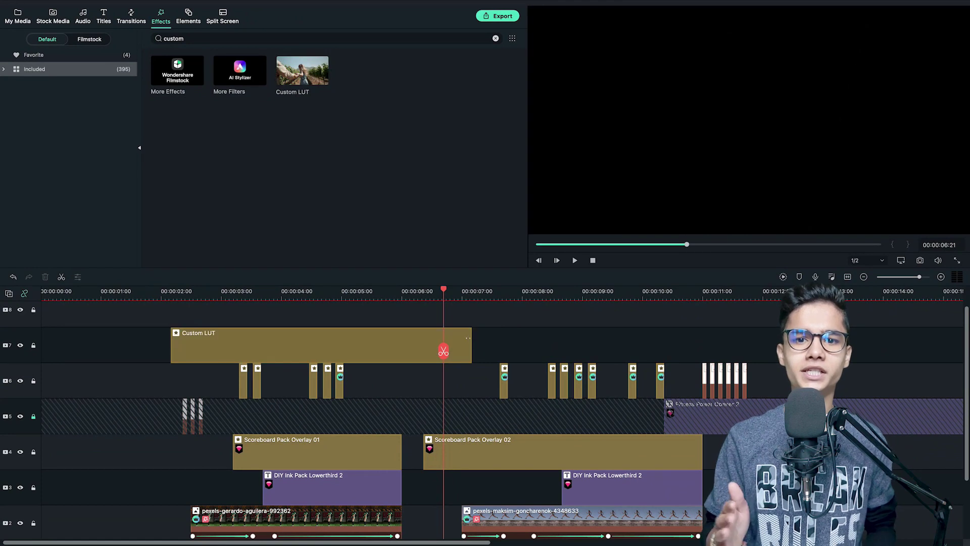
drag(470, 345, 848, 345)
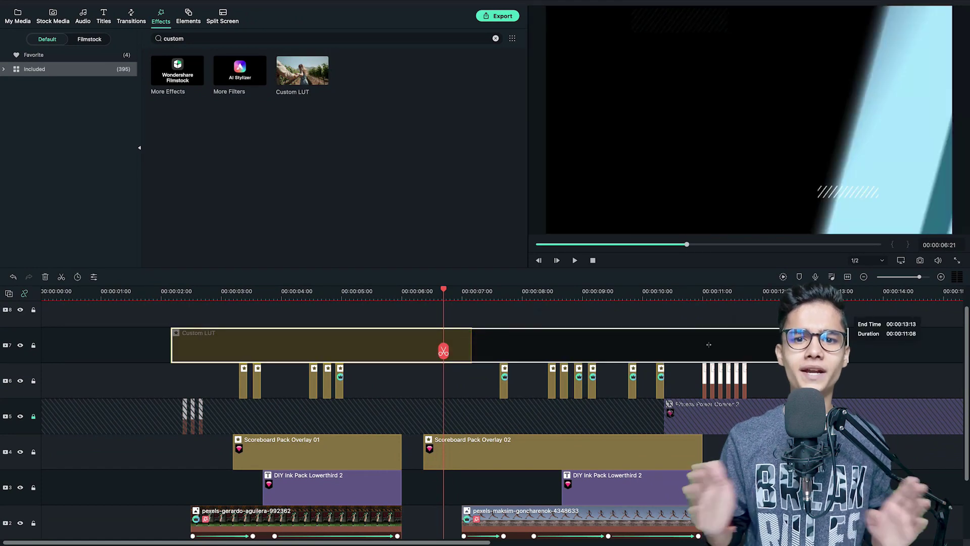
drag(172, 345, 56, 345)
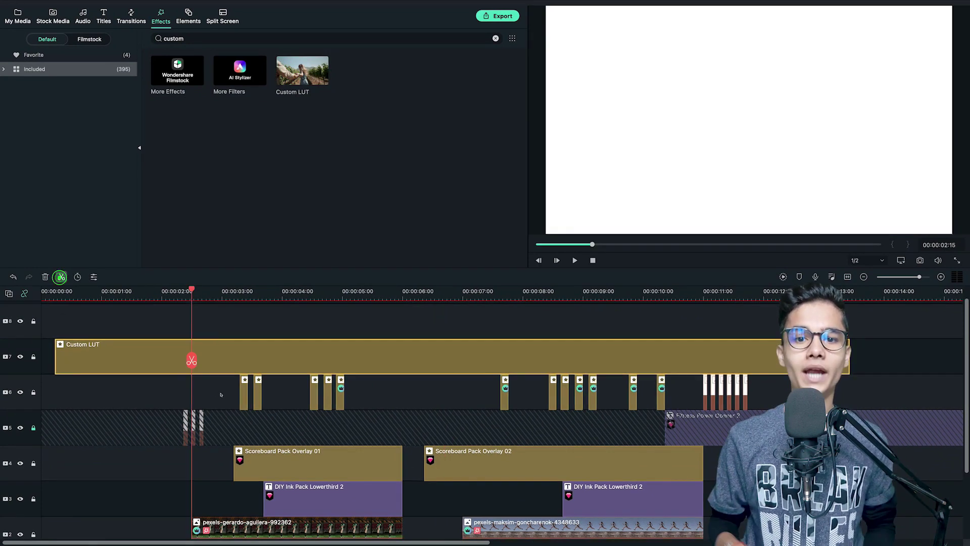
Step: Split the Custom LUT clip at 2:15, 6:00 and 10:16
click(191, 360)
scroll(220, 394, down, 2)
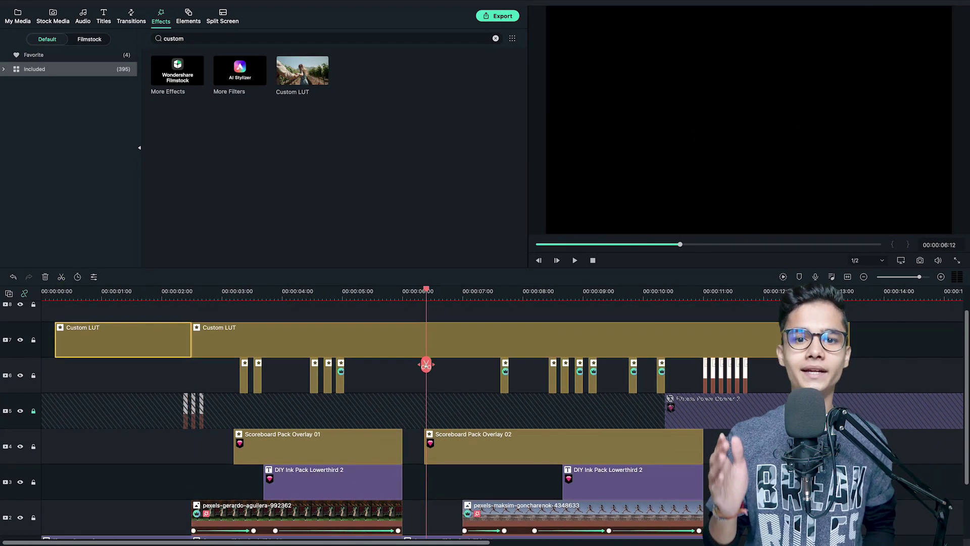
click(403, 359)
click(403, 368)
scroll(417, 359, up, 1)
click(672, 331)
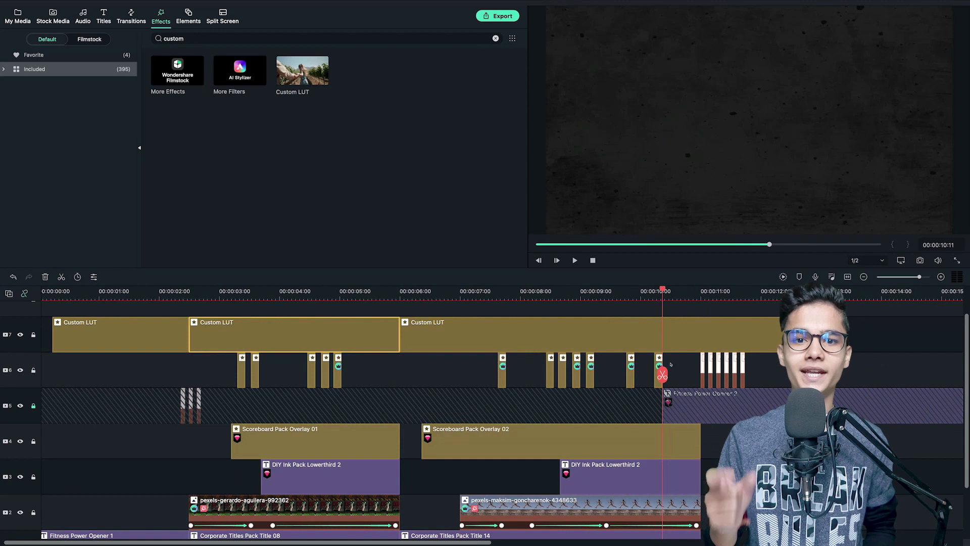
click(61, 277)
click(131, 18)
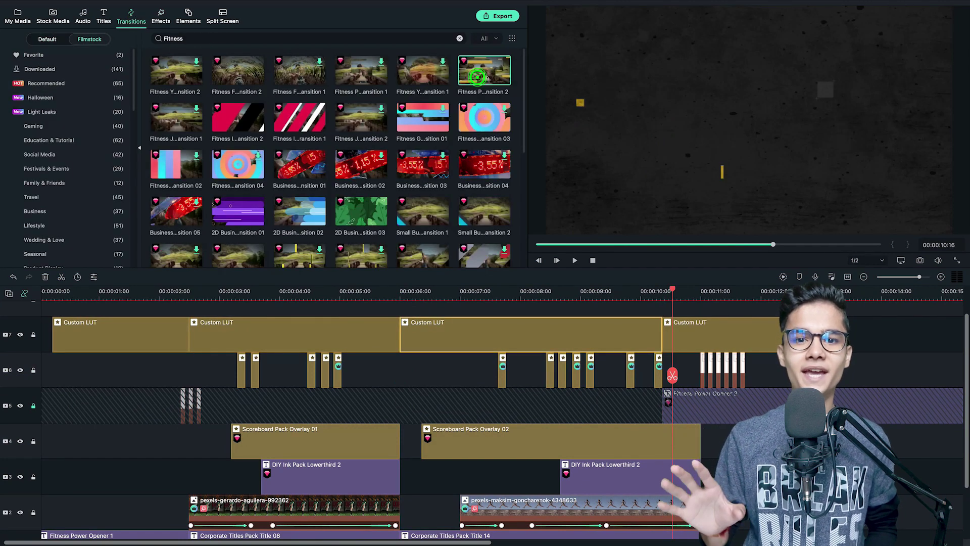
Step: Add Fitness transitions on the 2:15 and 10:16 cuts and a 'Small Bu' transition on the 6:00 cut
drag(484, 70, 667, 332)
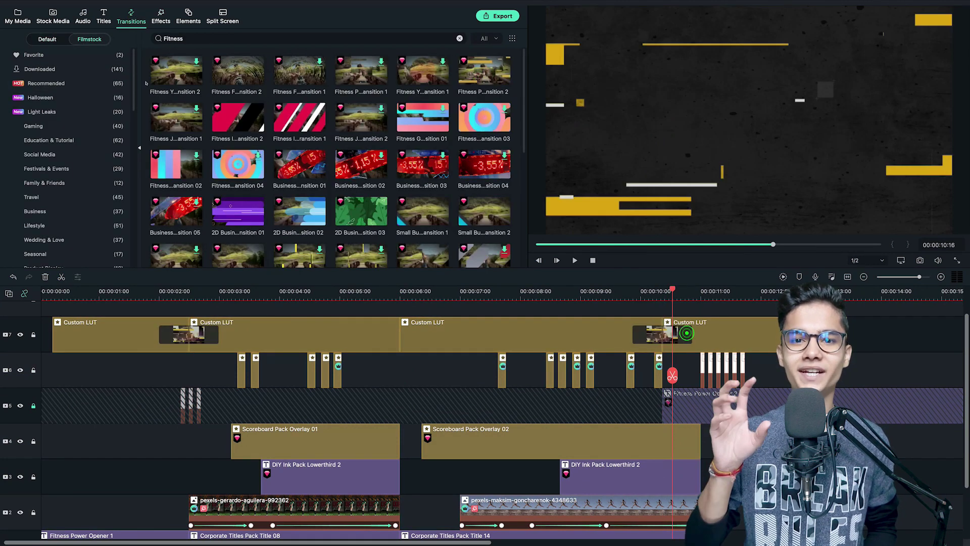
double_click(173, 39)
text(Small Bu)
drag(300, 117, 395, 335)
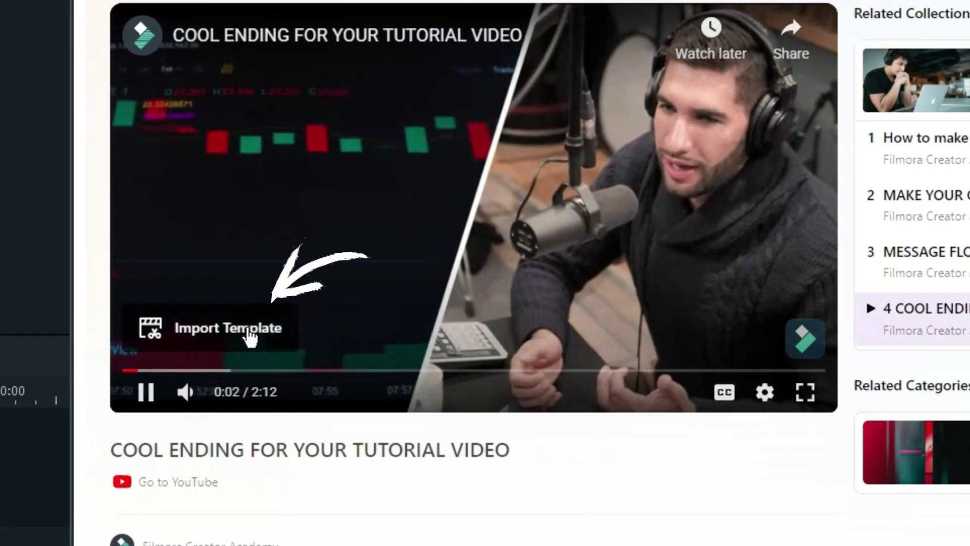
Step: Import the cool ending template and drop the exercise-ball photo into split-screen pane 1
click(223, 319)
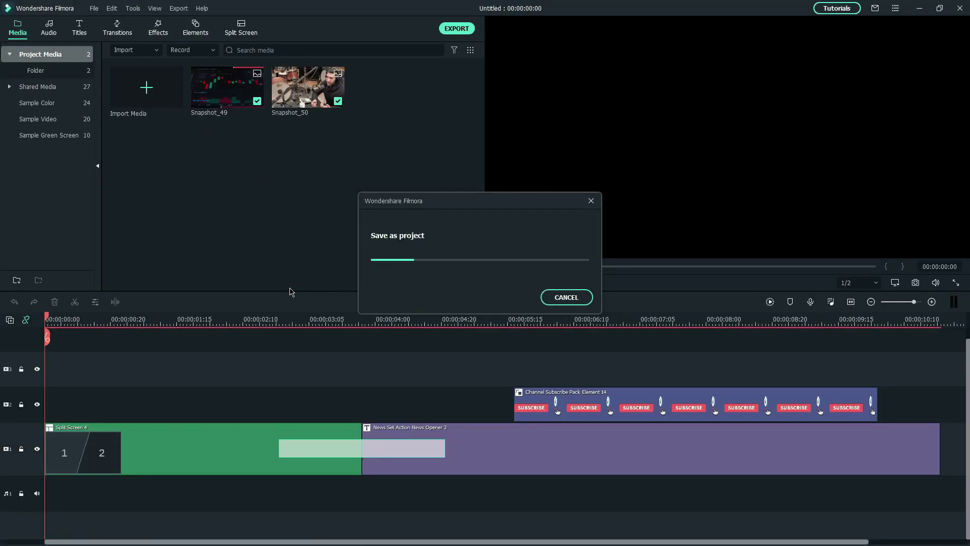
drag(597, 91, 597, 91)
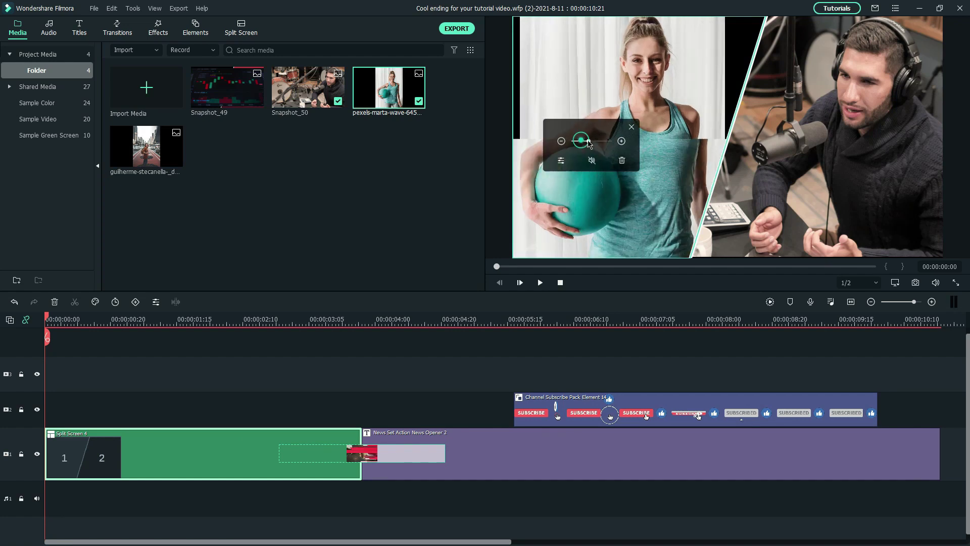